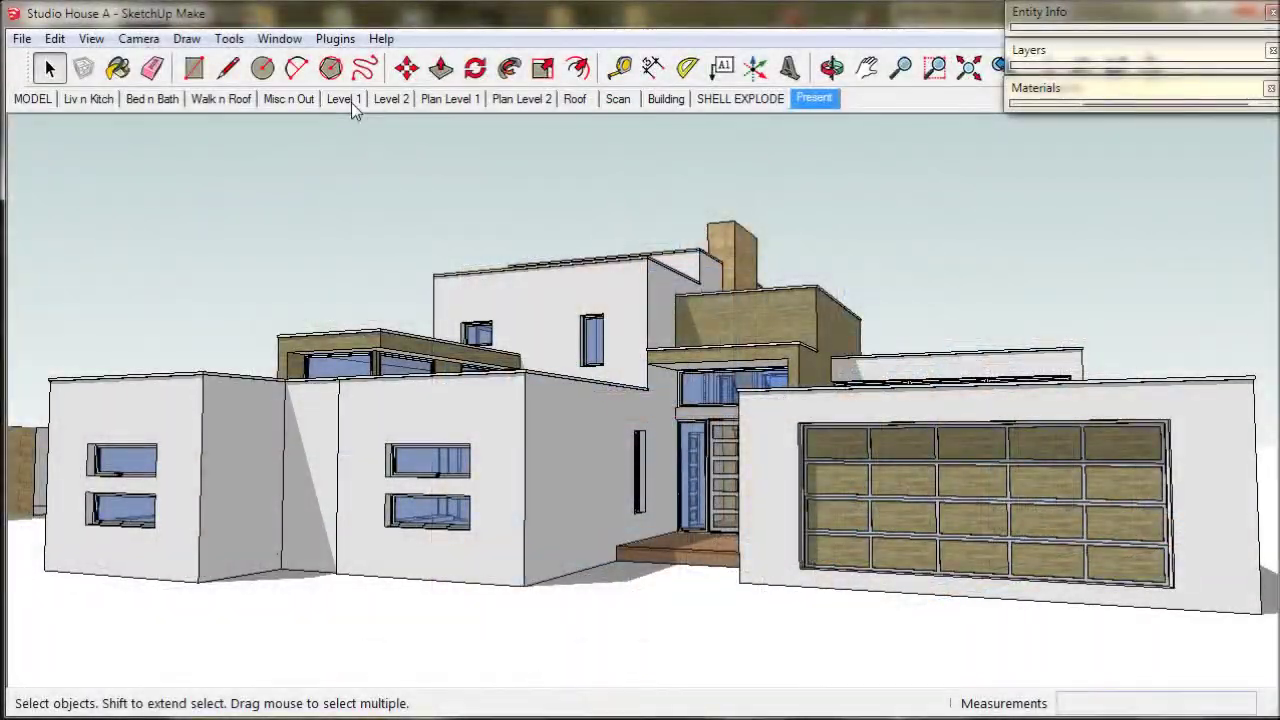
Show the Level 1 scene with the text layer visible so labels like Living 5.4 x 5.4 appear
left_click(351, 102)
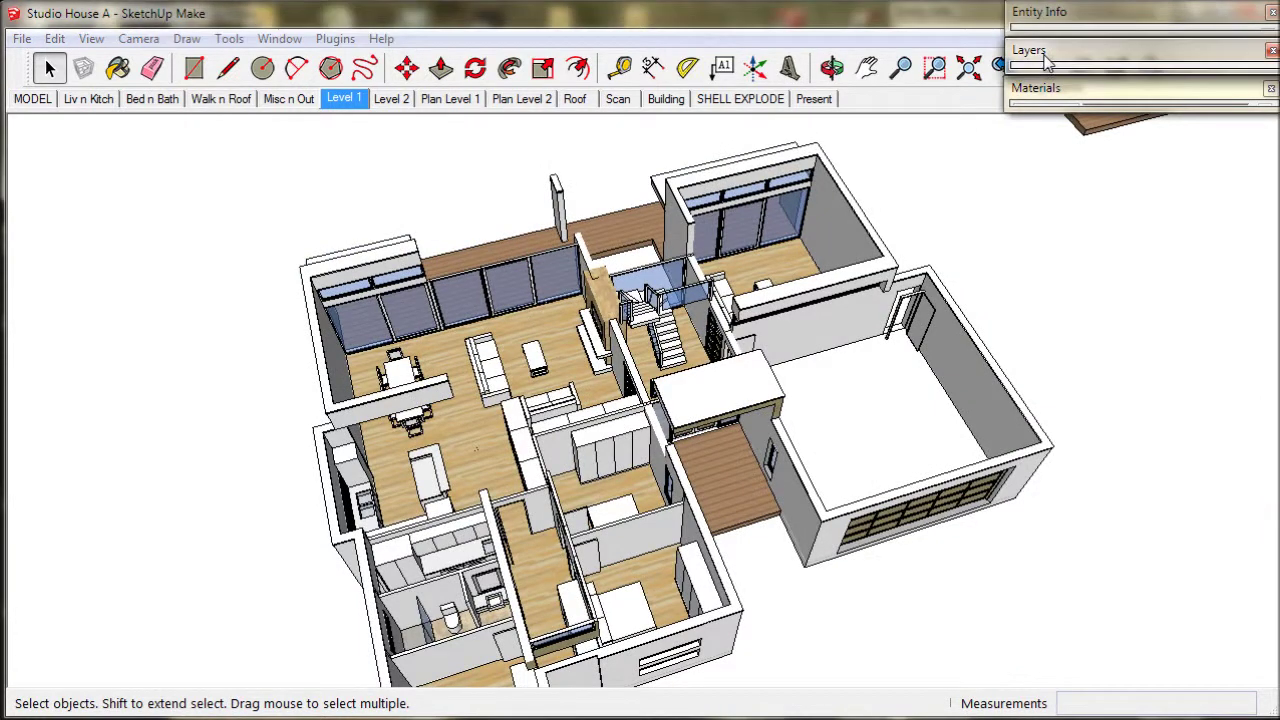
left_click(1045, 50)
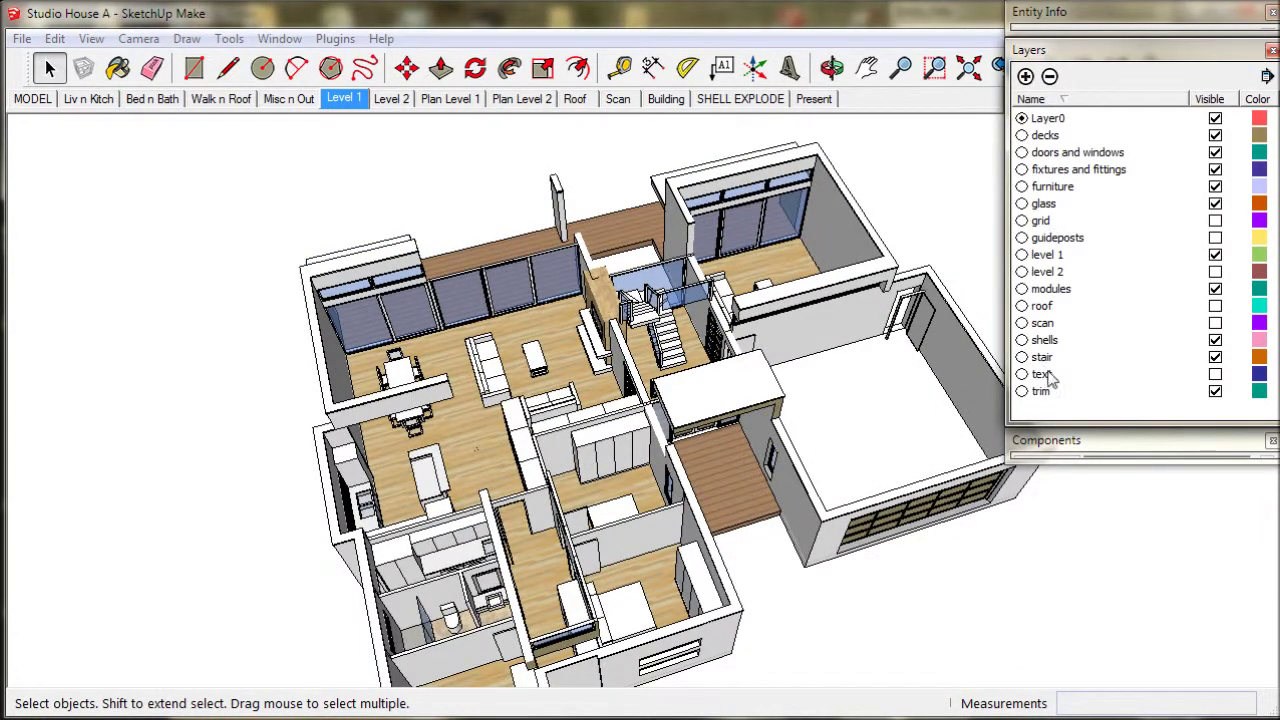
left_click(1173, 378)
left_click(1215, 374)
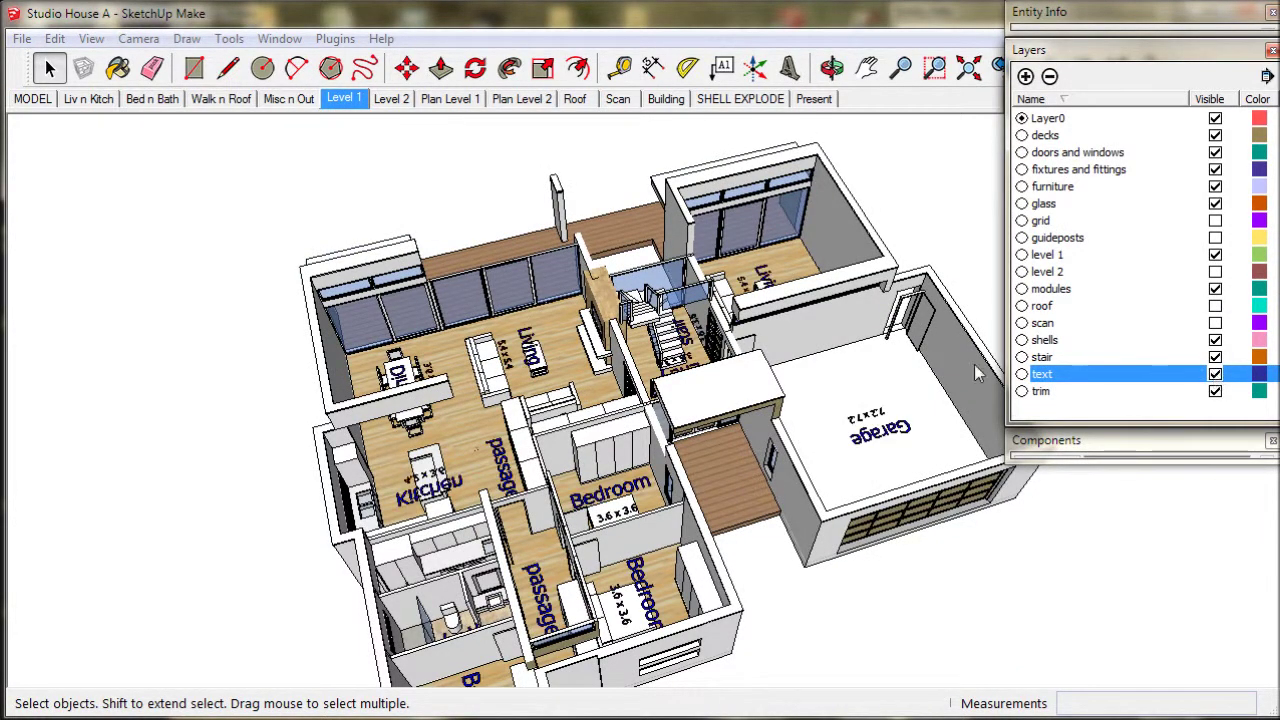
middle_click_drag(900, 376, 756, 371)
scroll(472, 370, "up", 5)
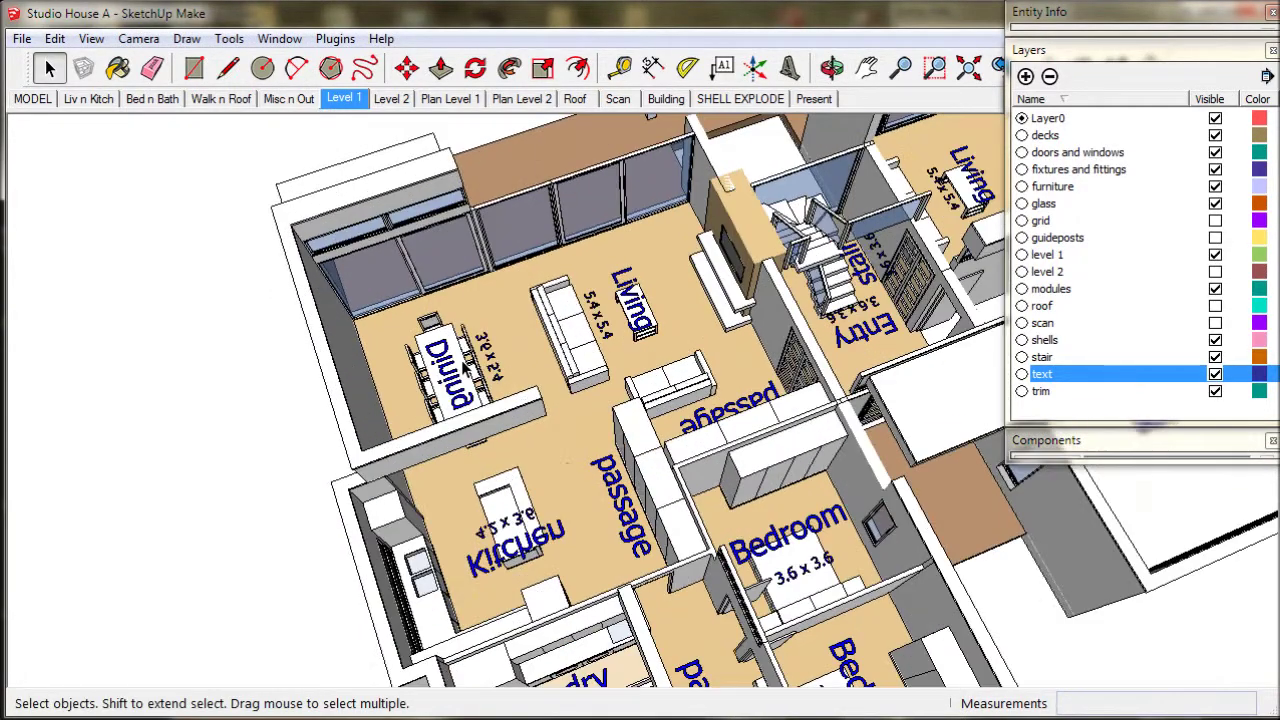
key("ctrl+a")
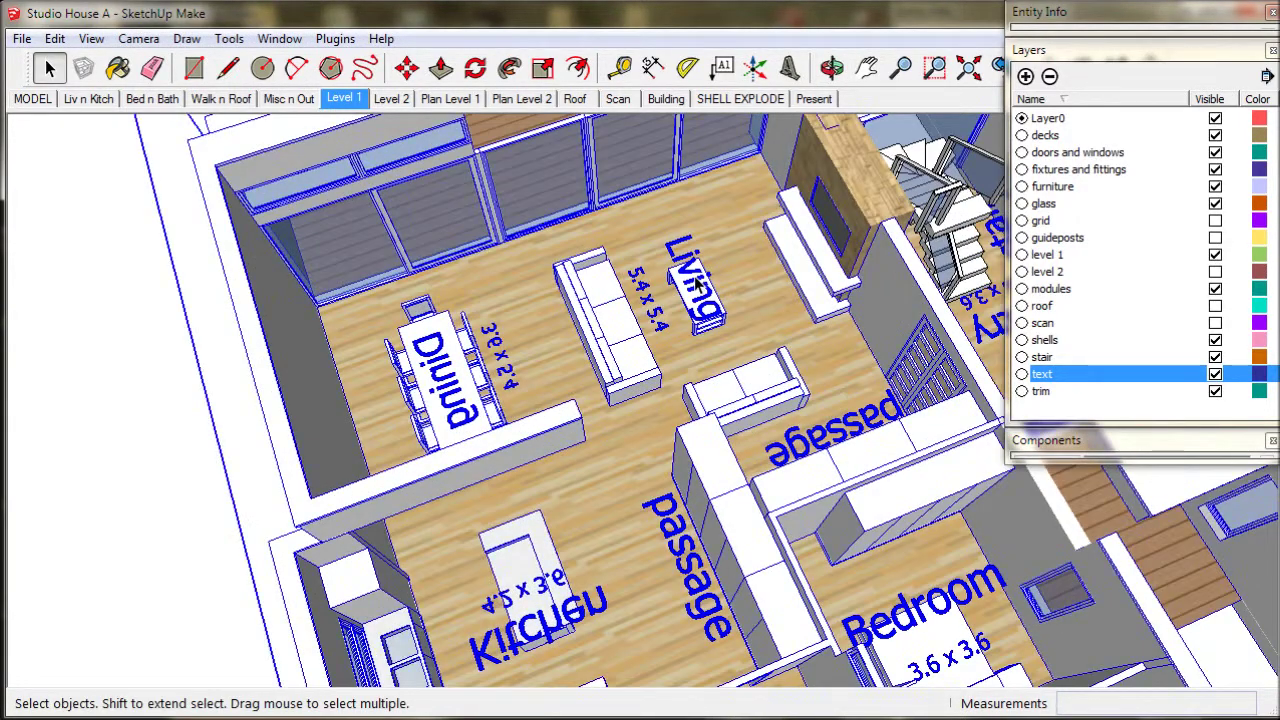
Rotate the Living label and its 5.4 x 5.4 size 90° to read across the room
left_click(693, 285)
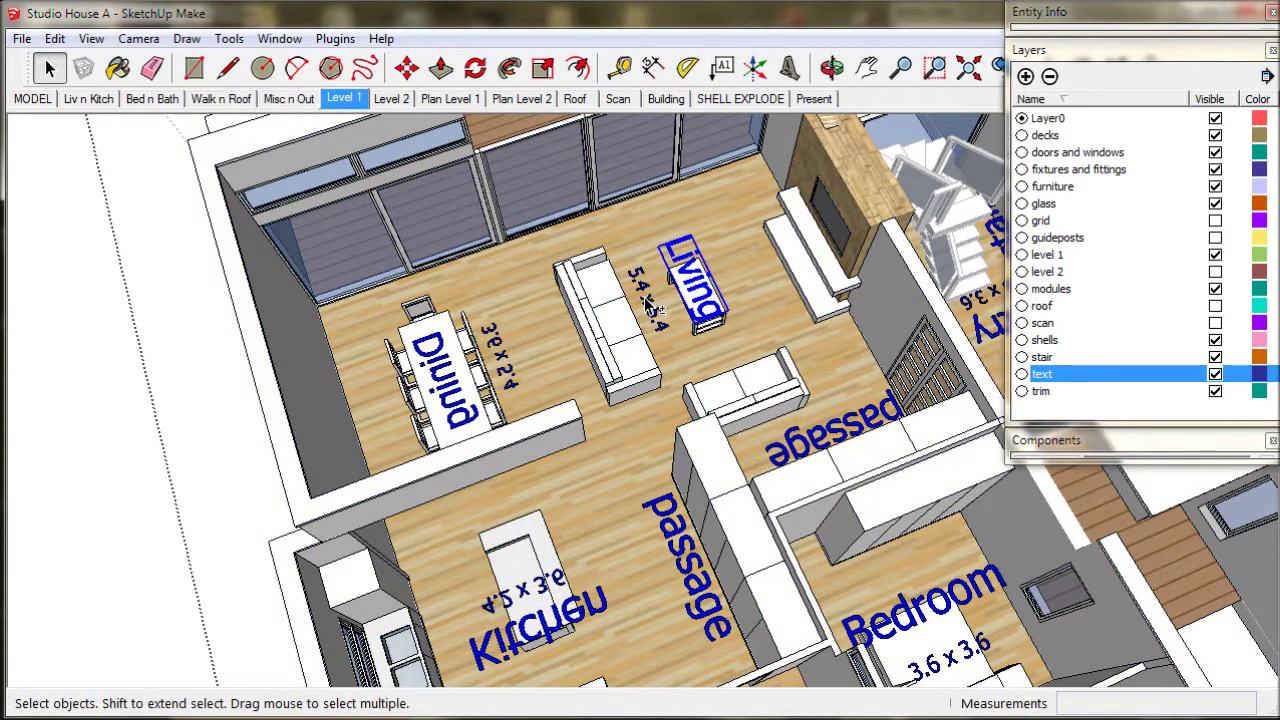
left_click(651, 306, "shift")
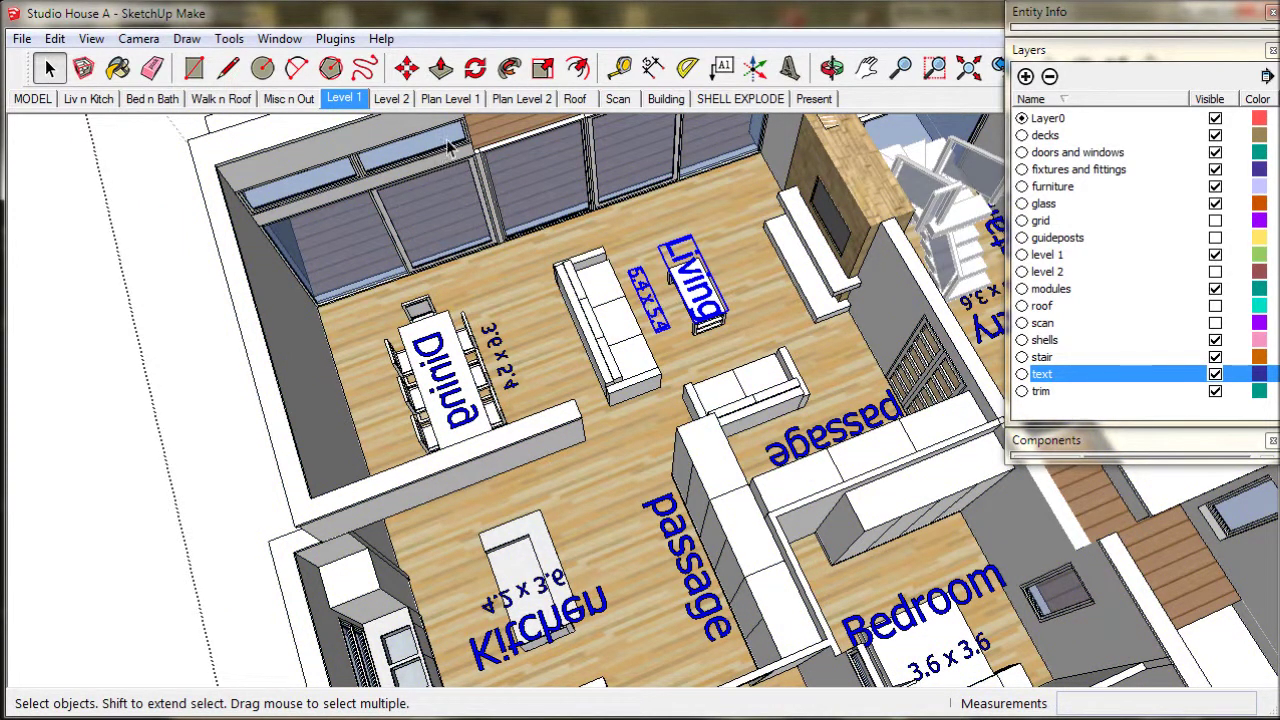
left_click(475, 67)
scroll(686, 284, "up", 3)
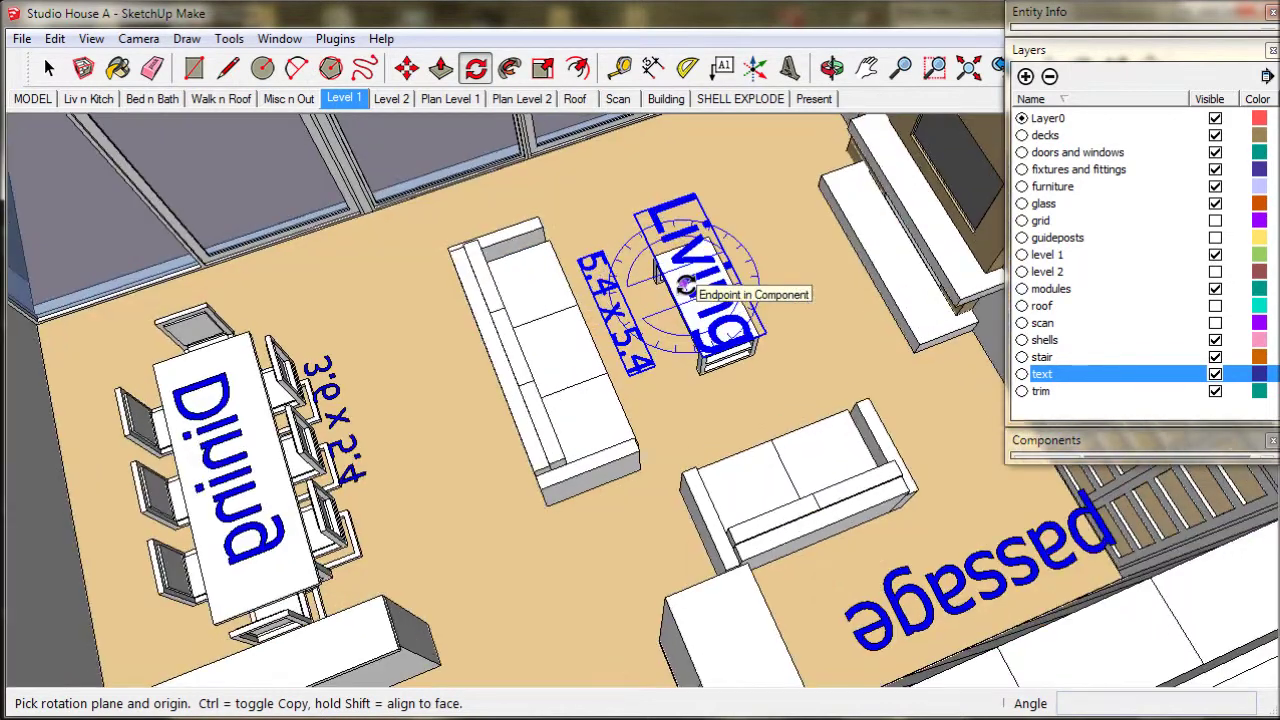
scroll(686, 284, "up", 2)
left_click(681, 285)
left_click(622, 200)
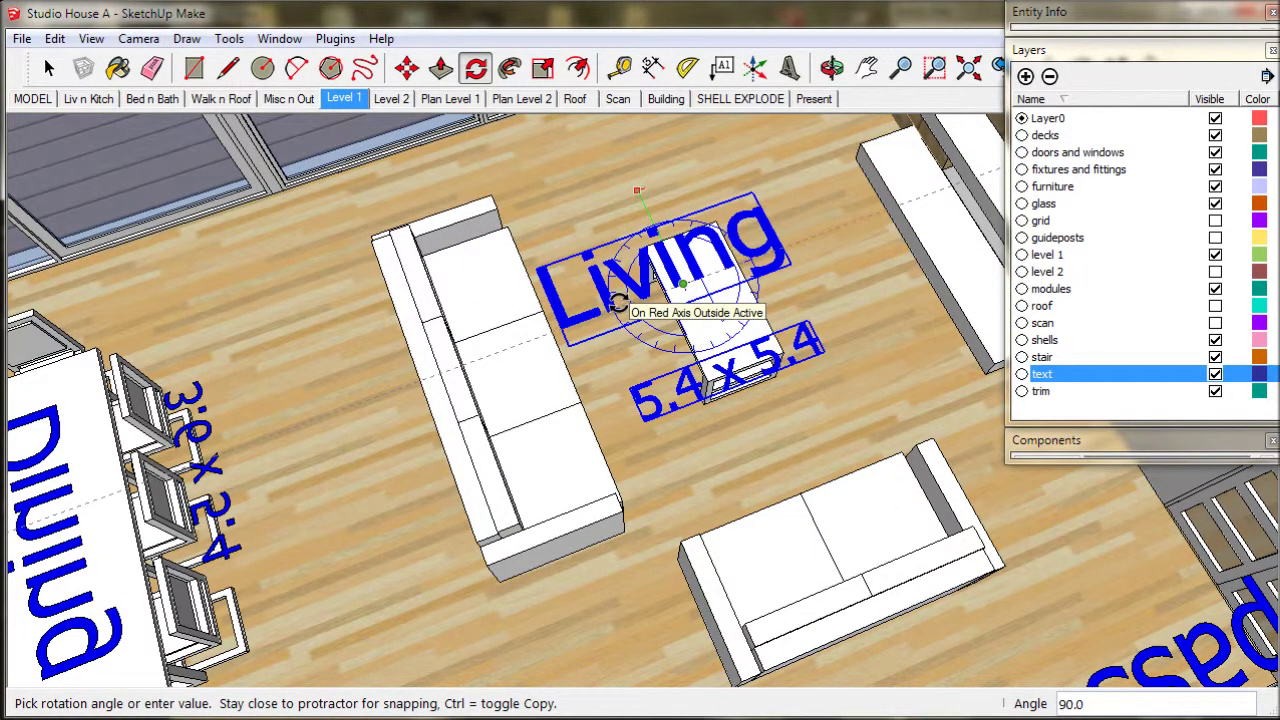
left_click(618, 303)
left_click(48, 67)
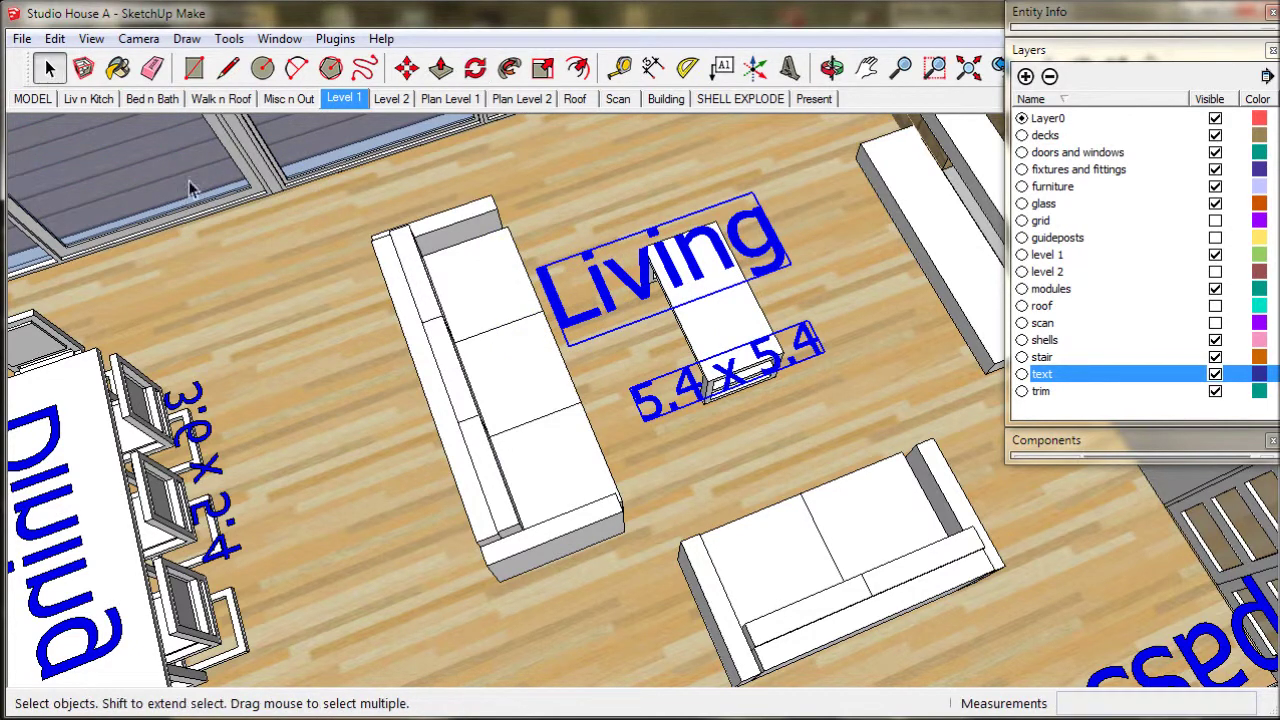
Orbit to the dining table and select the mirrored Dining label
key("o")
left_click_drag(343, 251, 423, 306)
key("space")
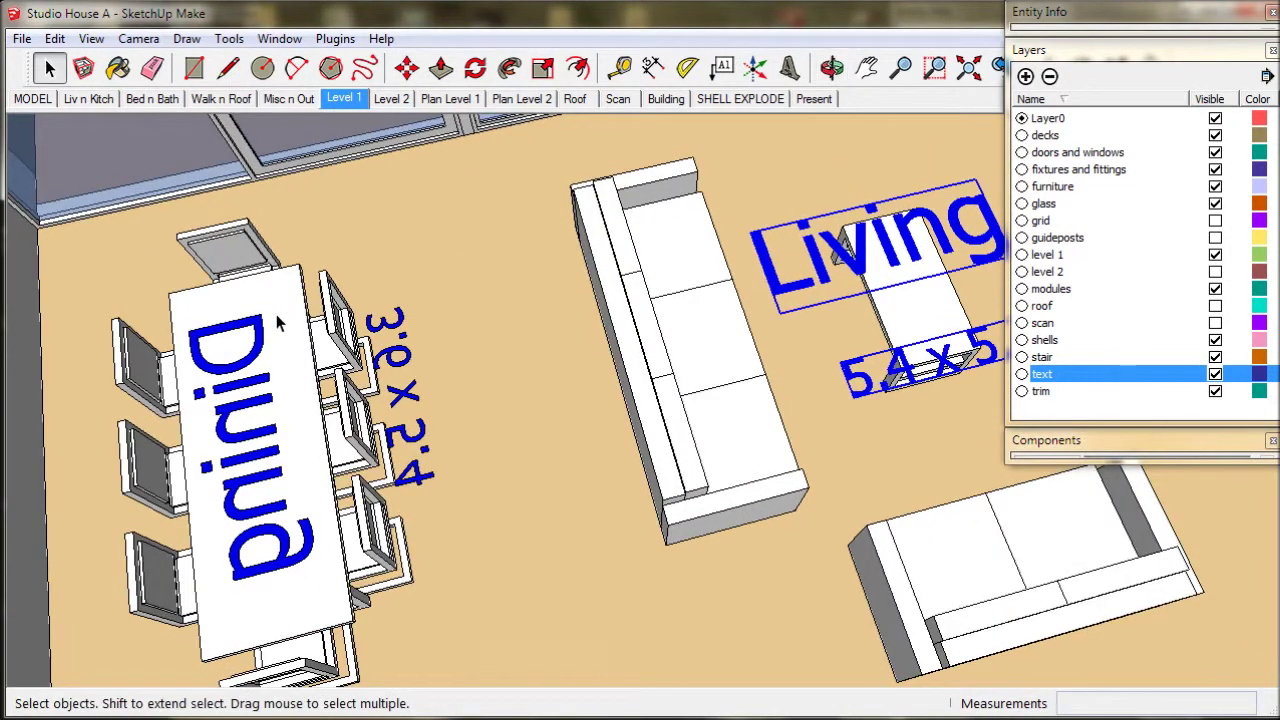
left_click(263, 338)
Flip the Dining label and its 3.6 x 5.4 size along the green direction to un-mirror them
left_click(386, 321, "shift")
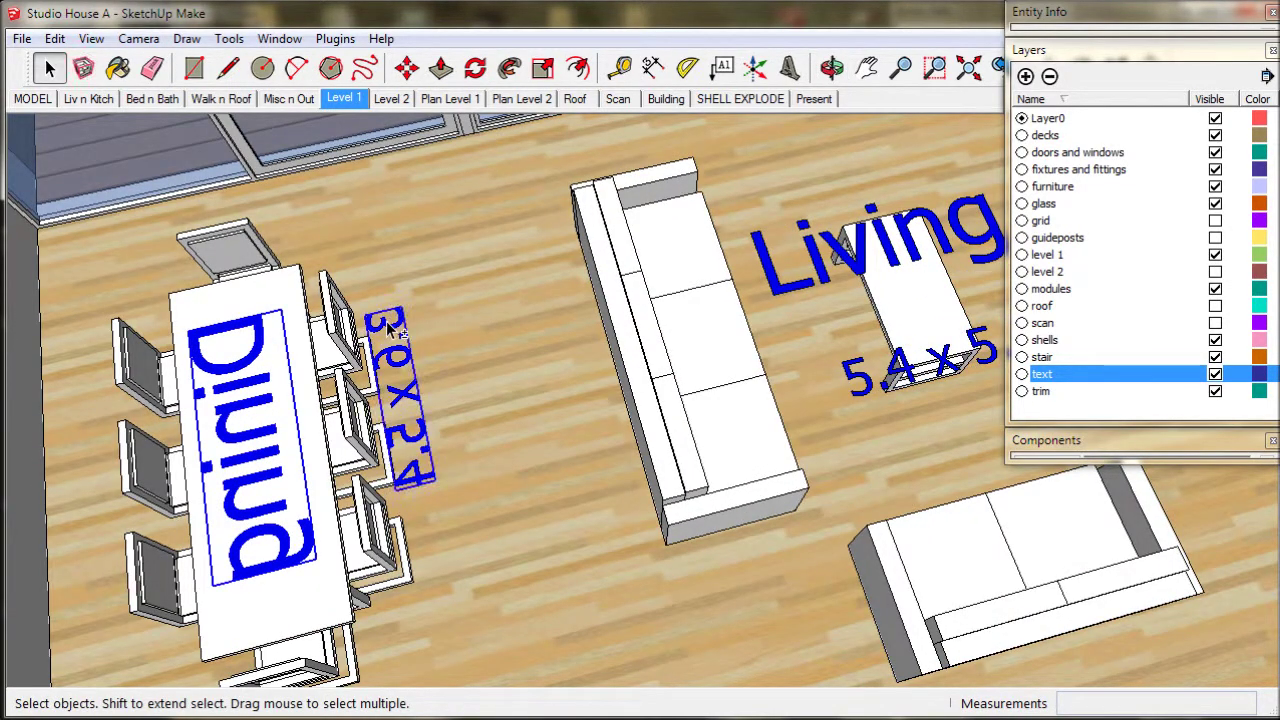
right_click(386, 321)
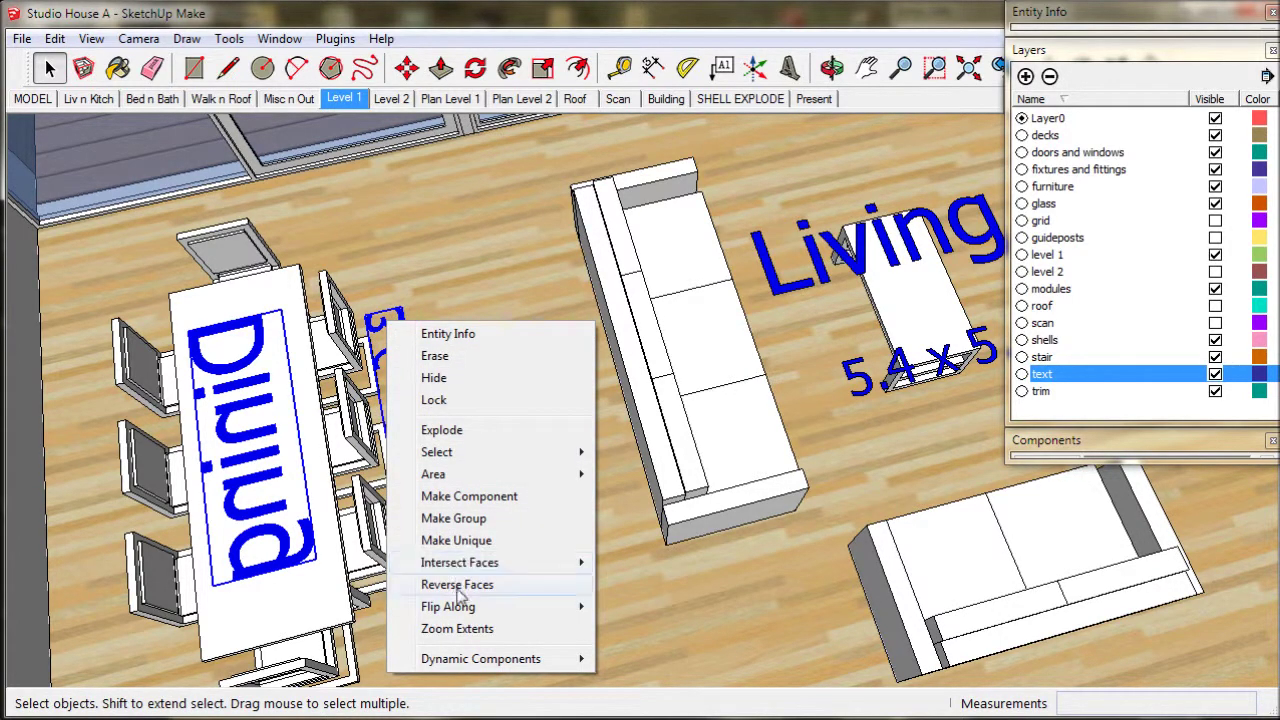
mouse_move(456, 607)
left_click(630, 630)
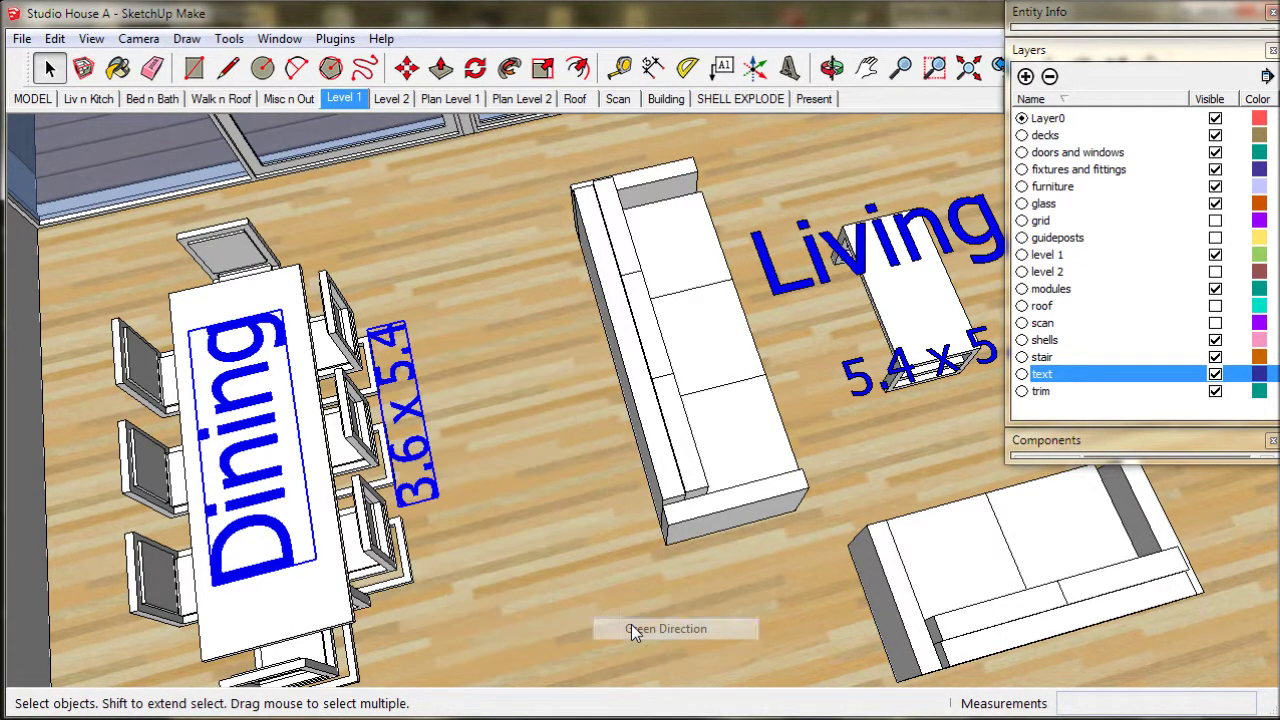
middle_click_drag(516, 538, 560, 503)
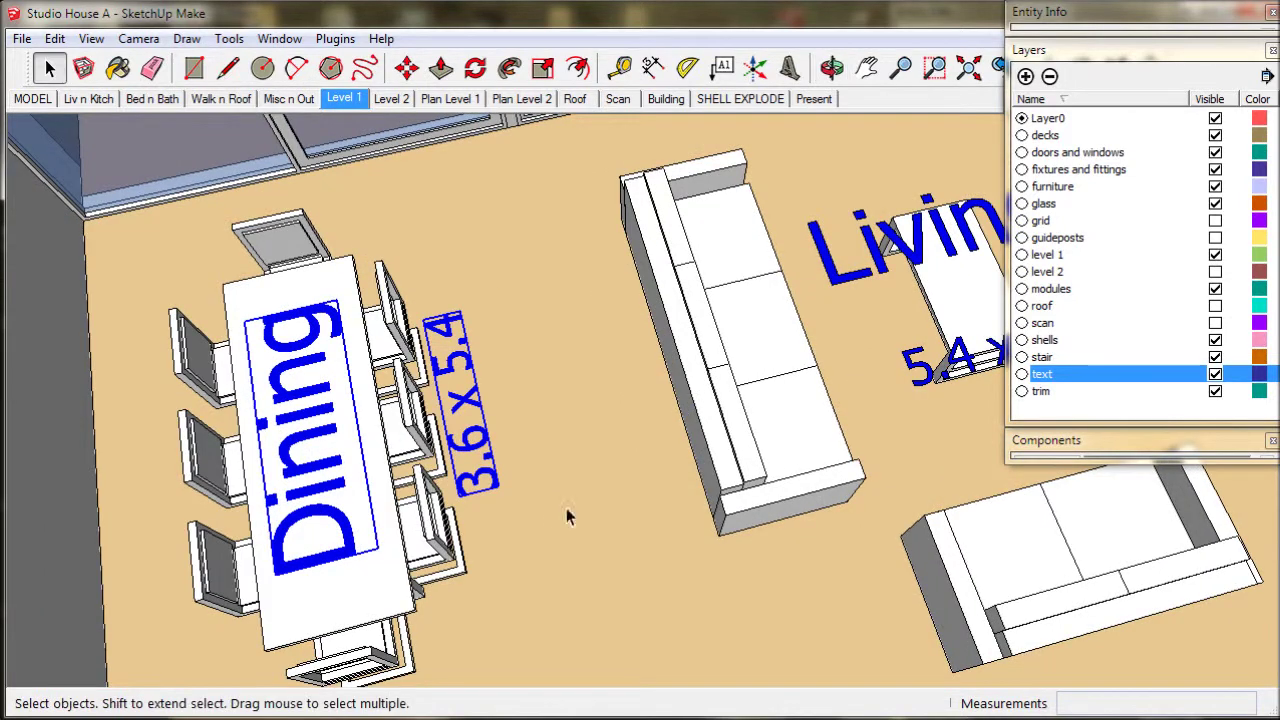
Rotate the Dining labels 90° to read across the table
left_click(470, 74)
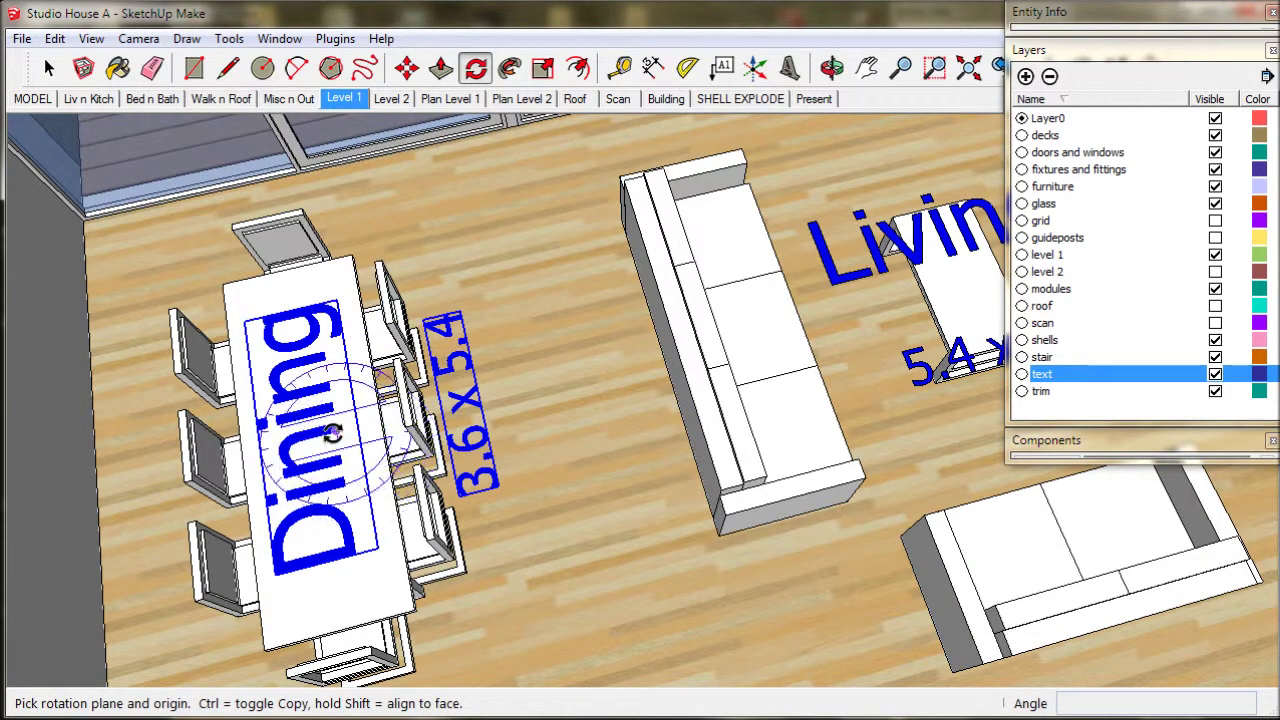
scroll(345, 435, "up", 2)
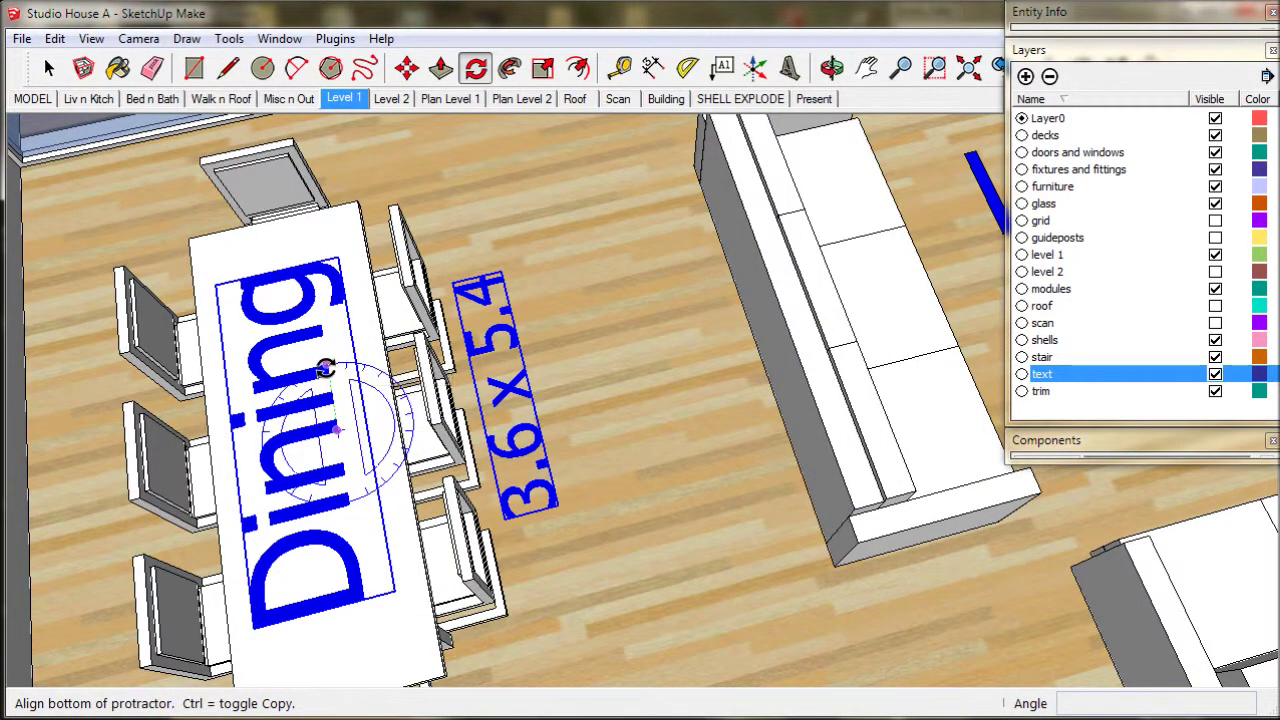
left_click(337, 430)
left_click(410, 410)
left_click(372, 424)
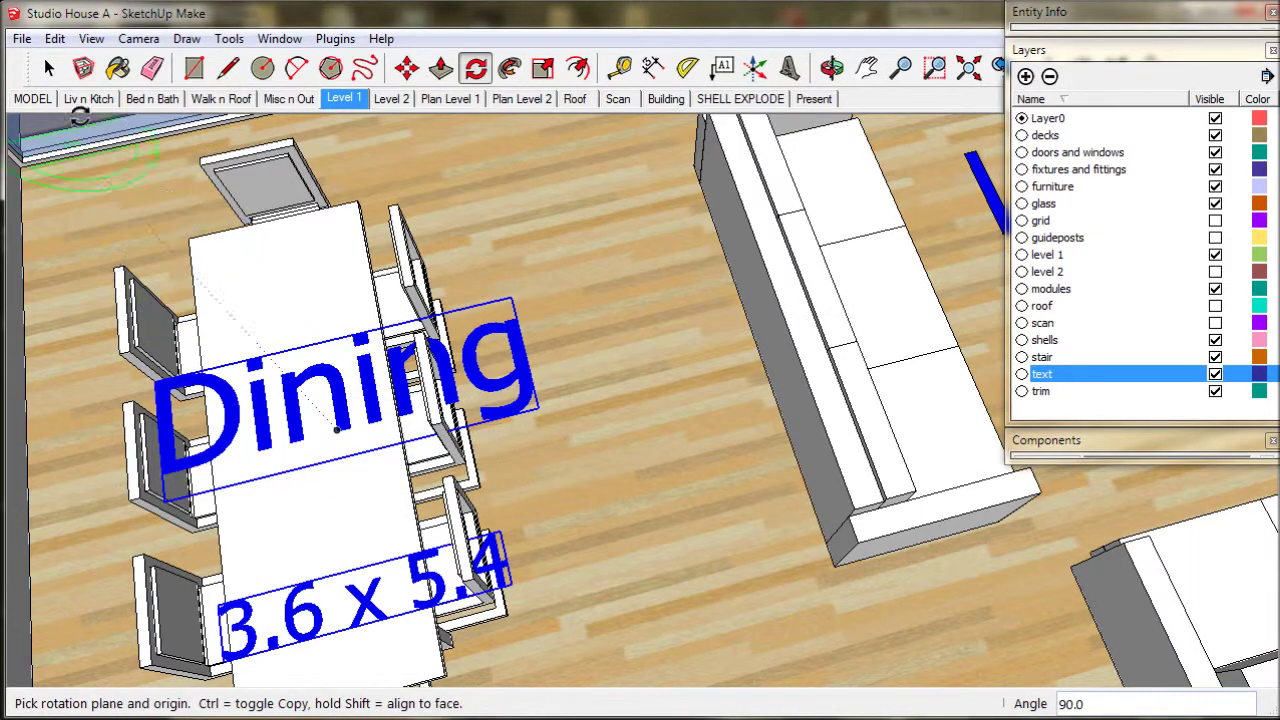
key("space")
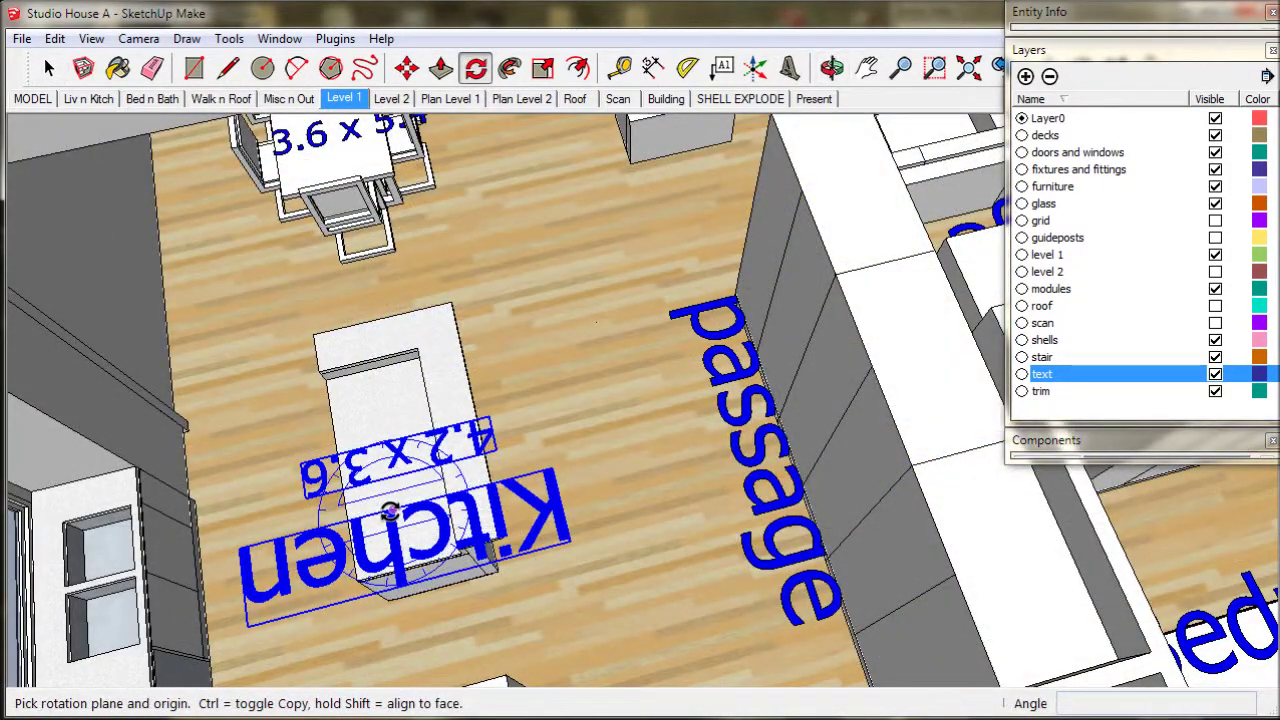
Turn the Kitchen label and its 4.2 x 3.6 size 180° upright and nudge them over the island
left_click(390, 510)
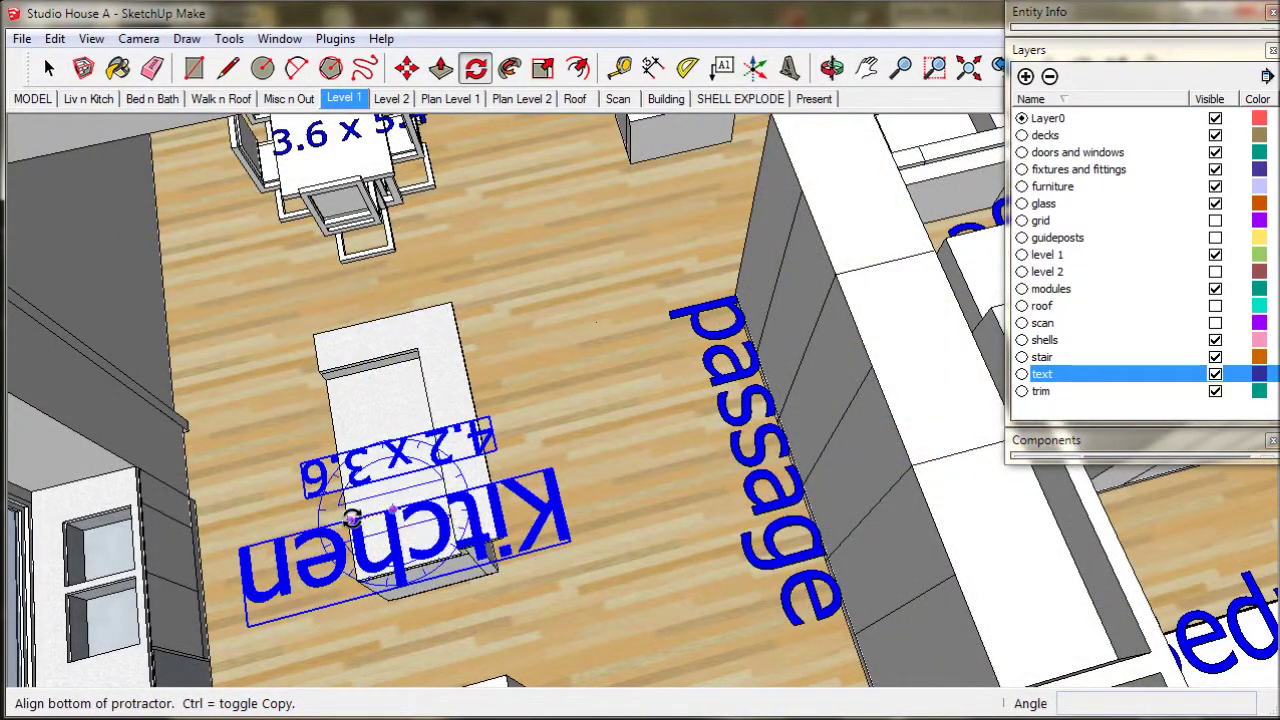
left_click(352, 517)
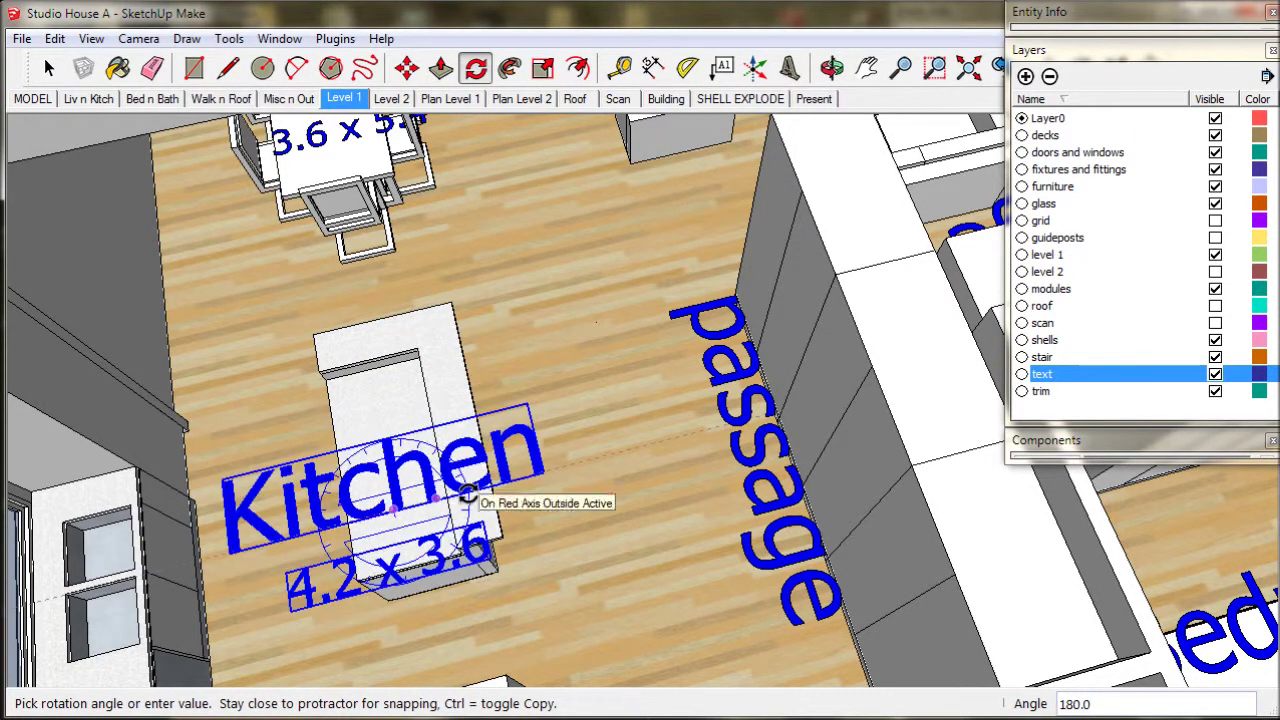
left_click(468, 492)
key("m")
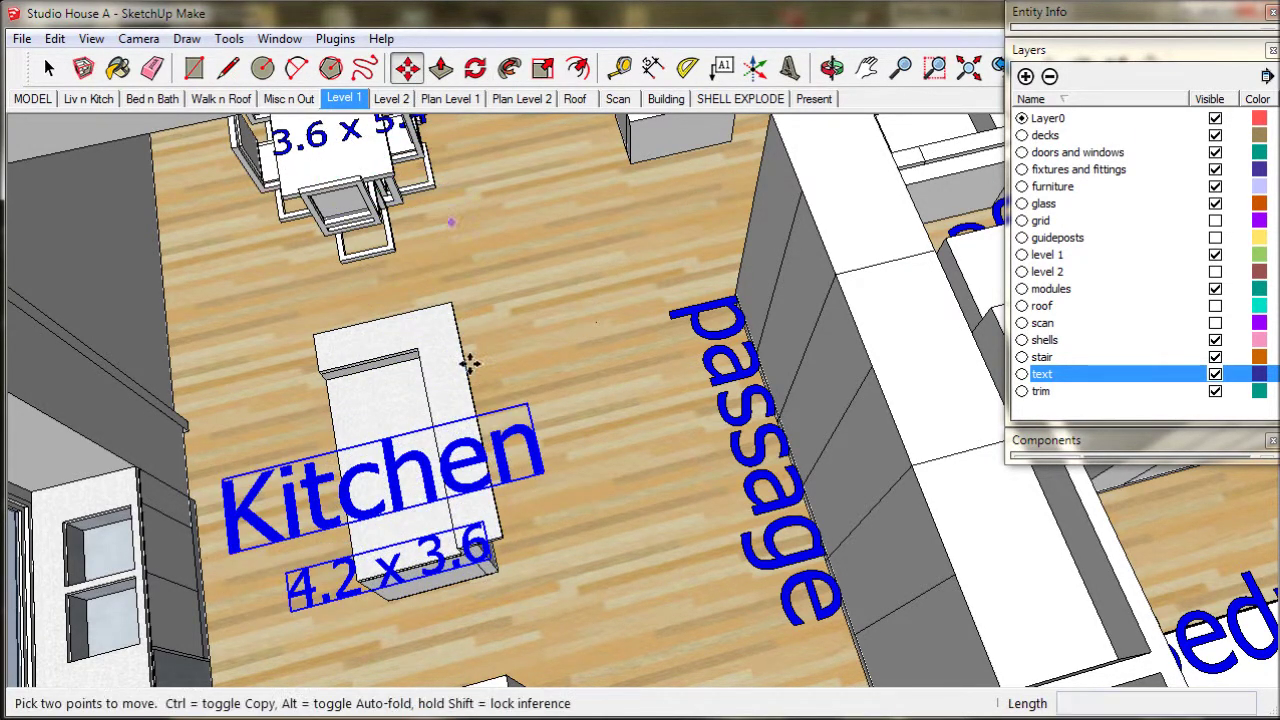
left_click(405, 508)
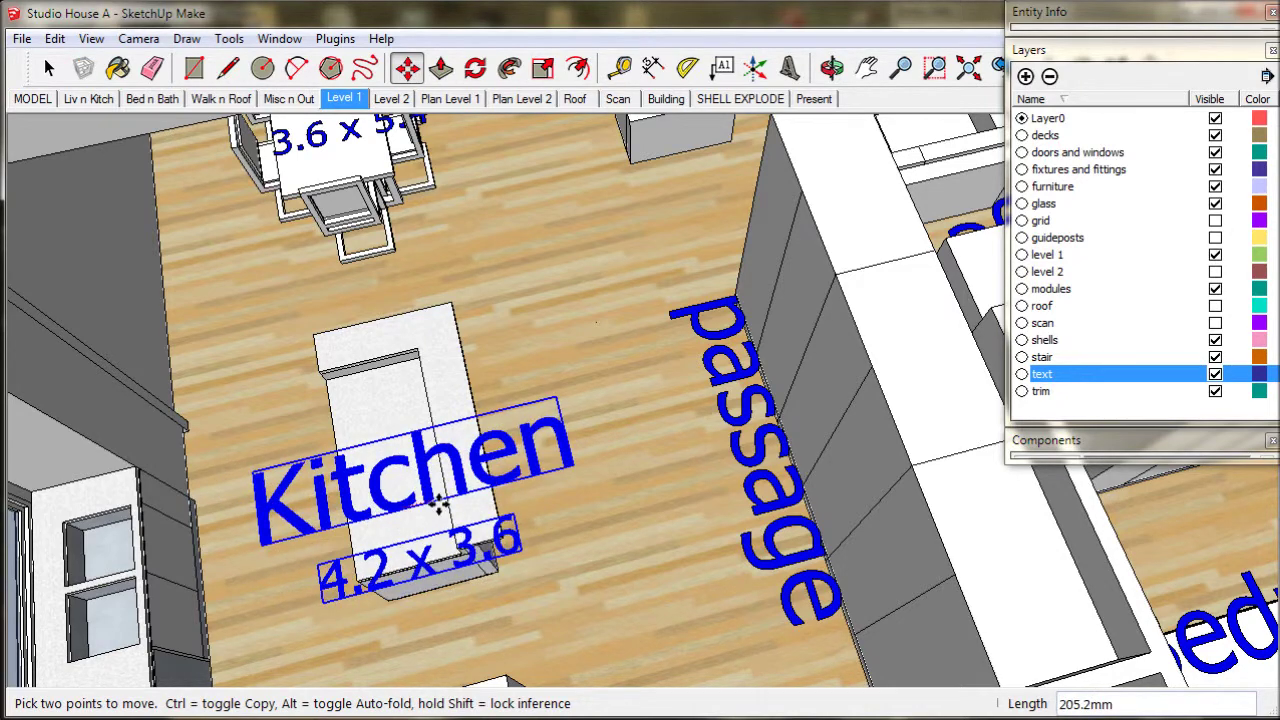
left_click(48, 67)
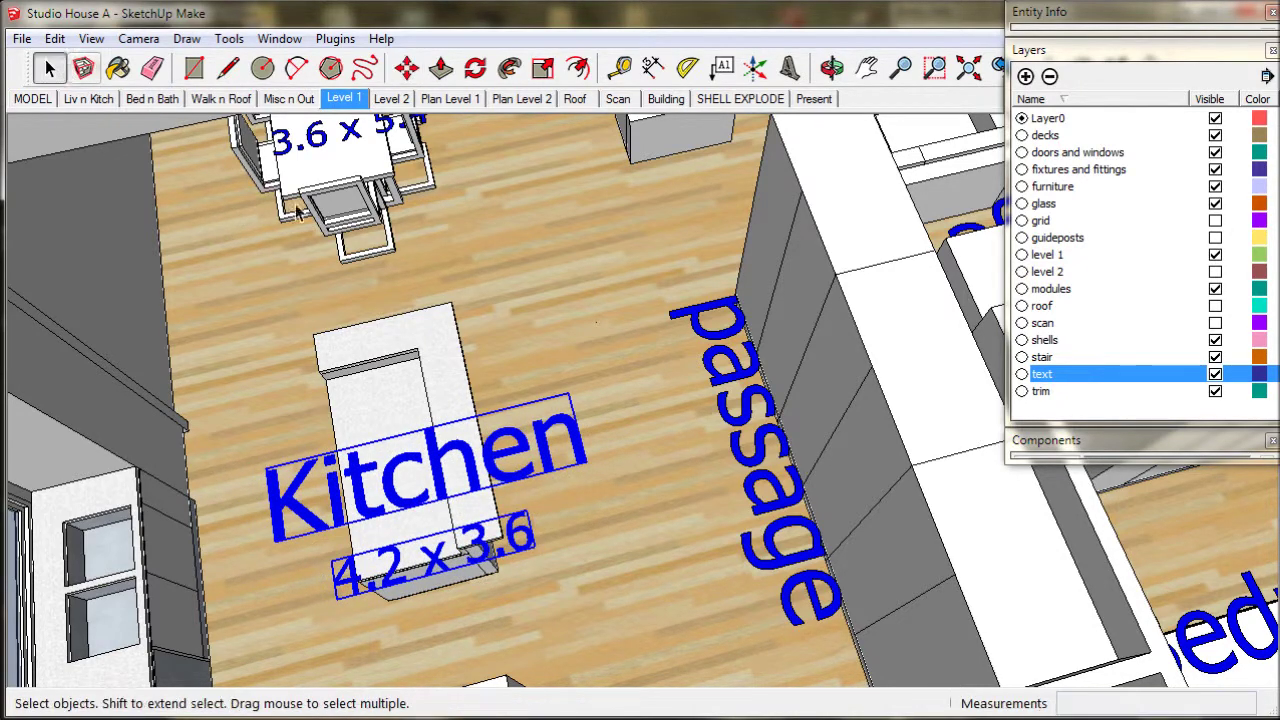
Zoom out to see more rooms and select the upside-down passage label
scroll(462, 298, "down", 3)
middle_click_drag(462, 298, 512, 386)
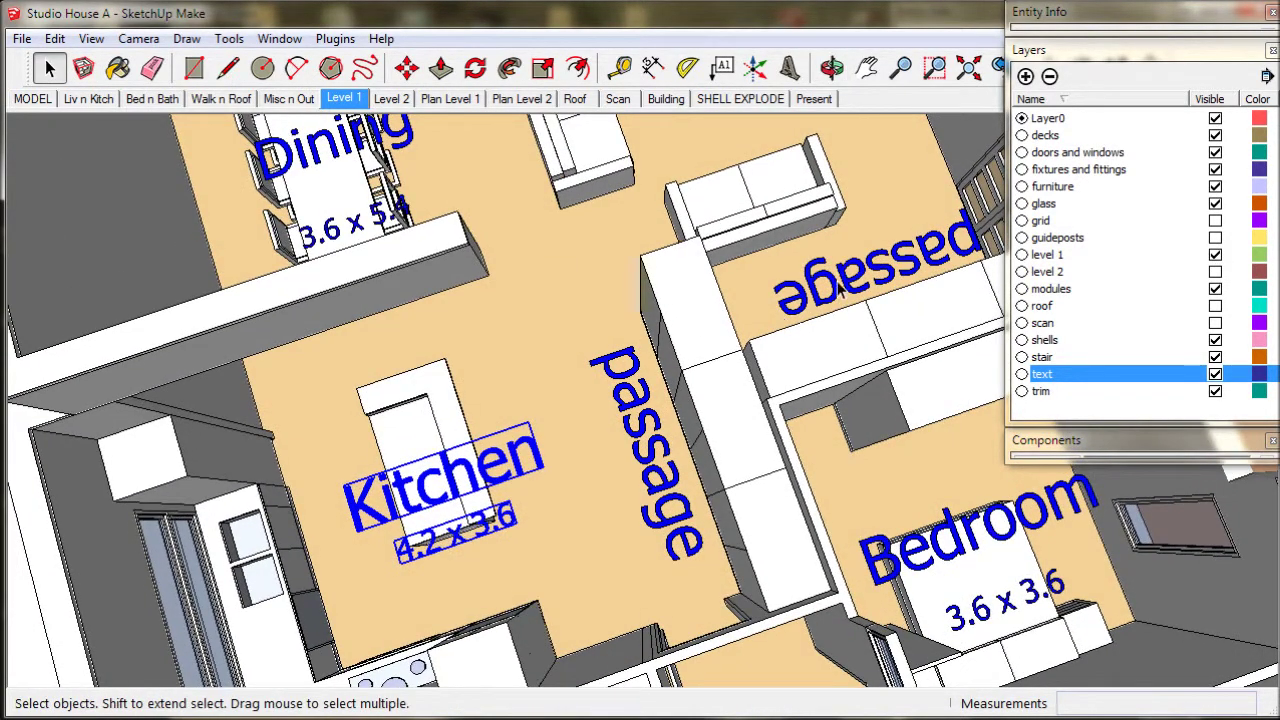
left_click(840, 290)
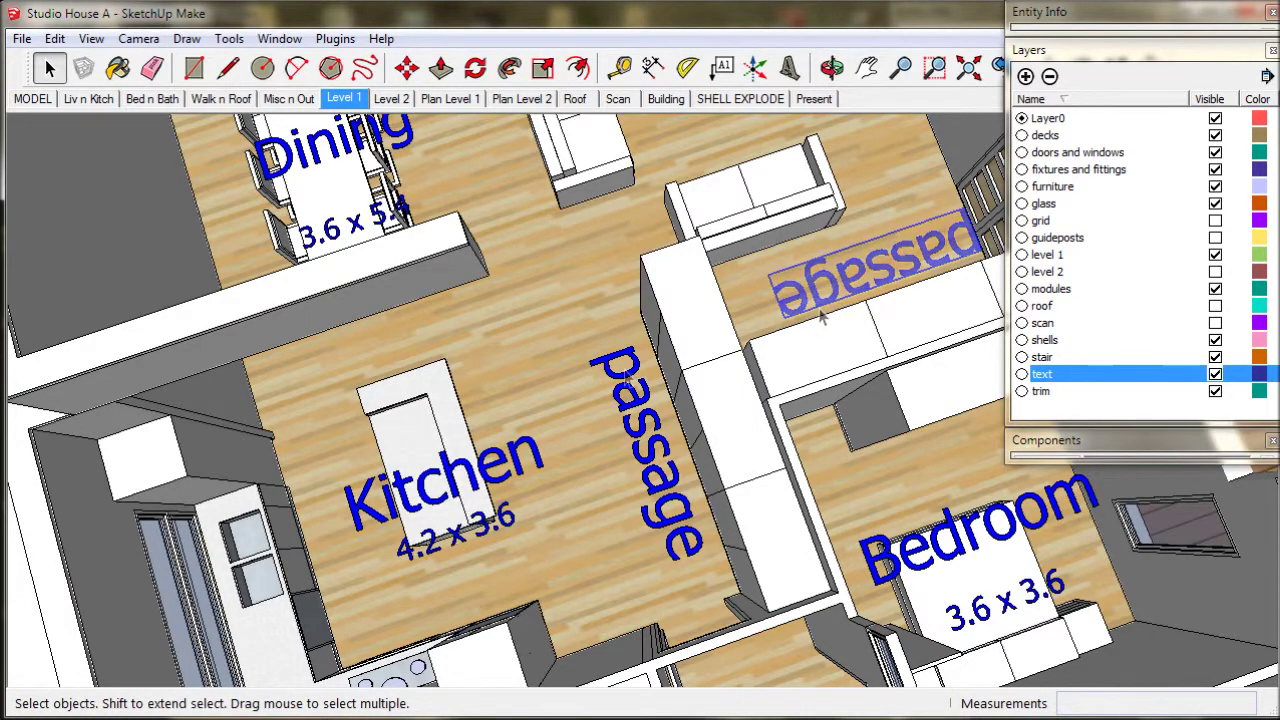
Delete the two vertical passage labels
left_click(605, 366)
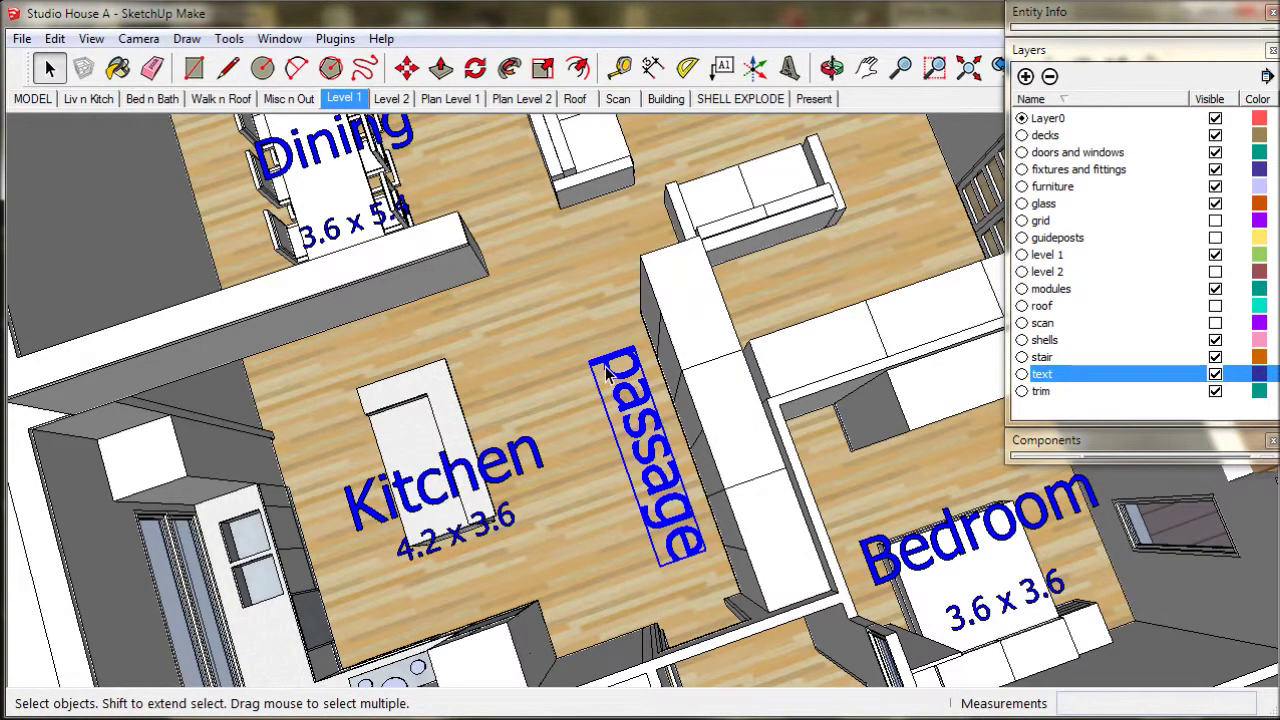
key("Delete")
middle_click_drag(611, 377, 570, 272)
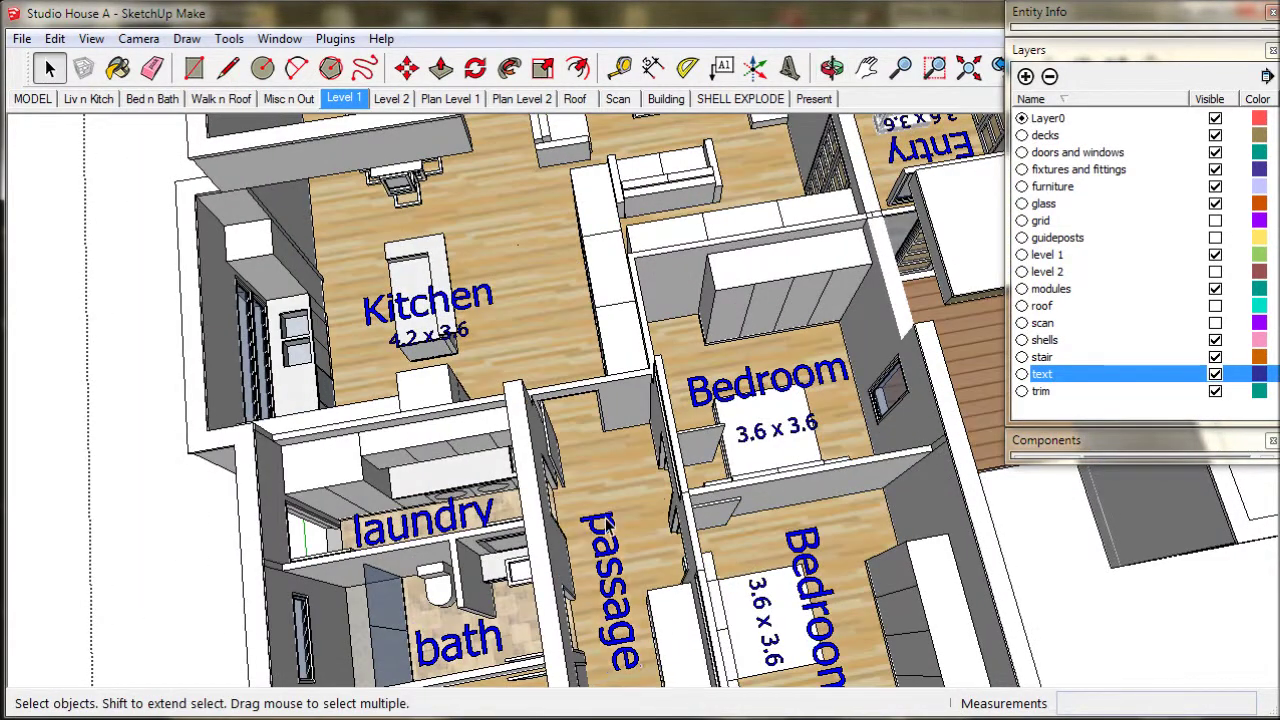
left_click(605, 518)
key("Delete")
scroll(605, 518, "down", 3)
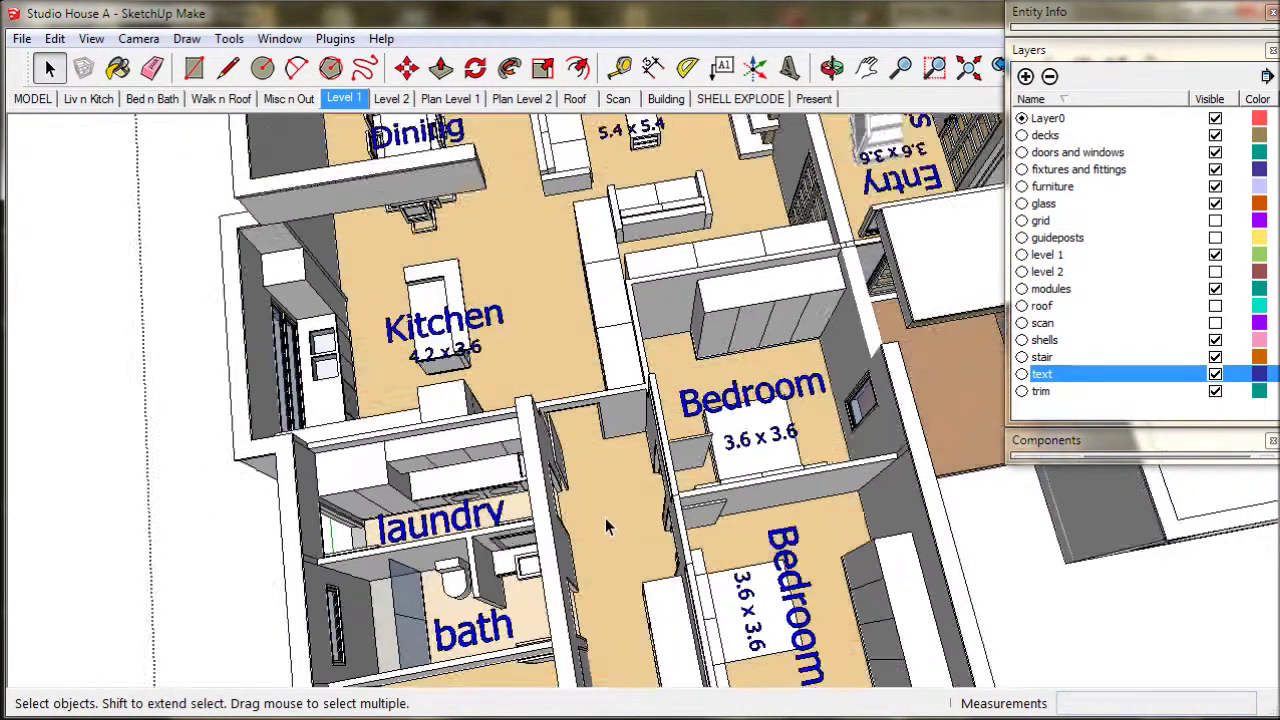
middle_click_drag(604, 519, 640, 394, "shift")
Delete the sideways Bedroom and 3.6 x 3.6 labels in the lower bedroom
left_click(779, 427)
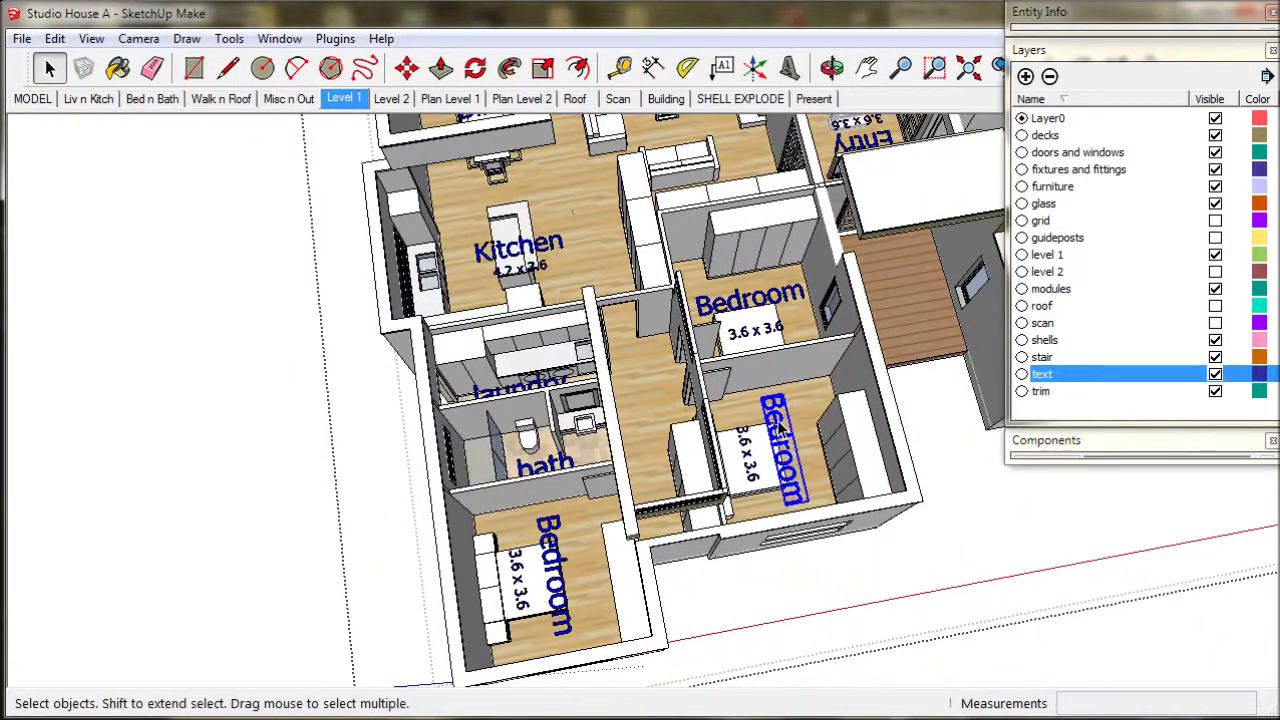
key("Delete")
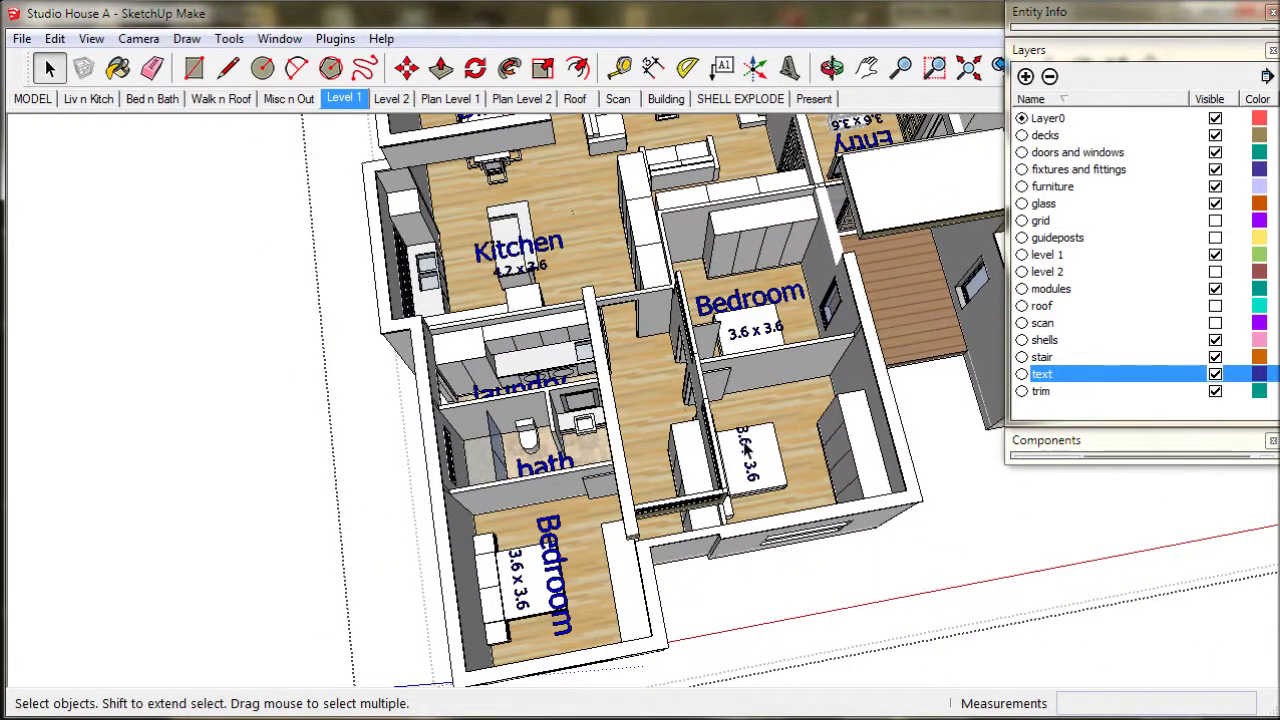
key("Delete")
left_click(556, 553)
key("Delete")
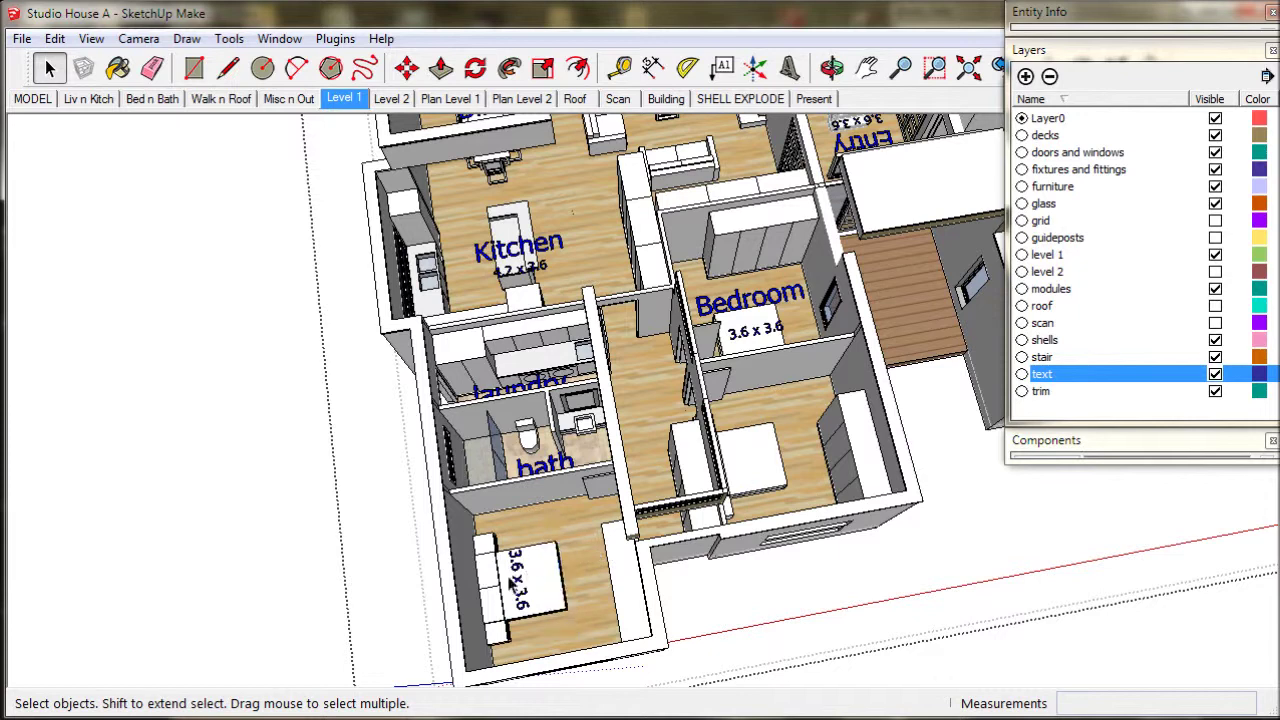
left_click(520, 573)
key("Delete")
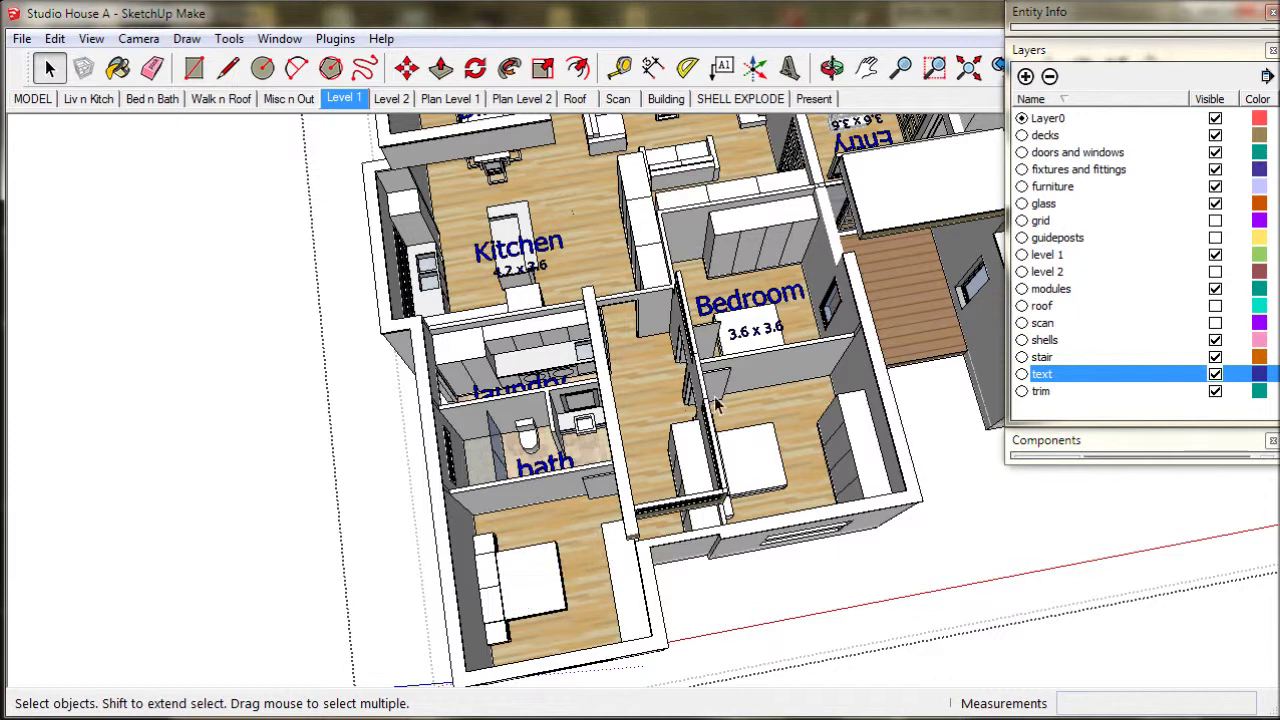
Select the upper Bedroom labels and start moving them as a copy
left_click(743, 311, "shift")
left_click(406, 67)
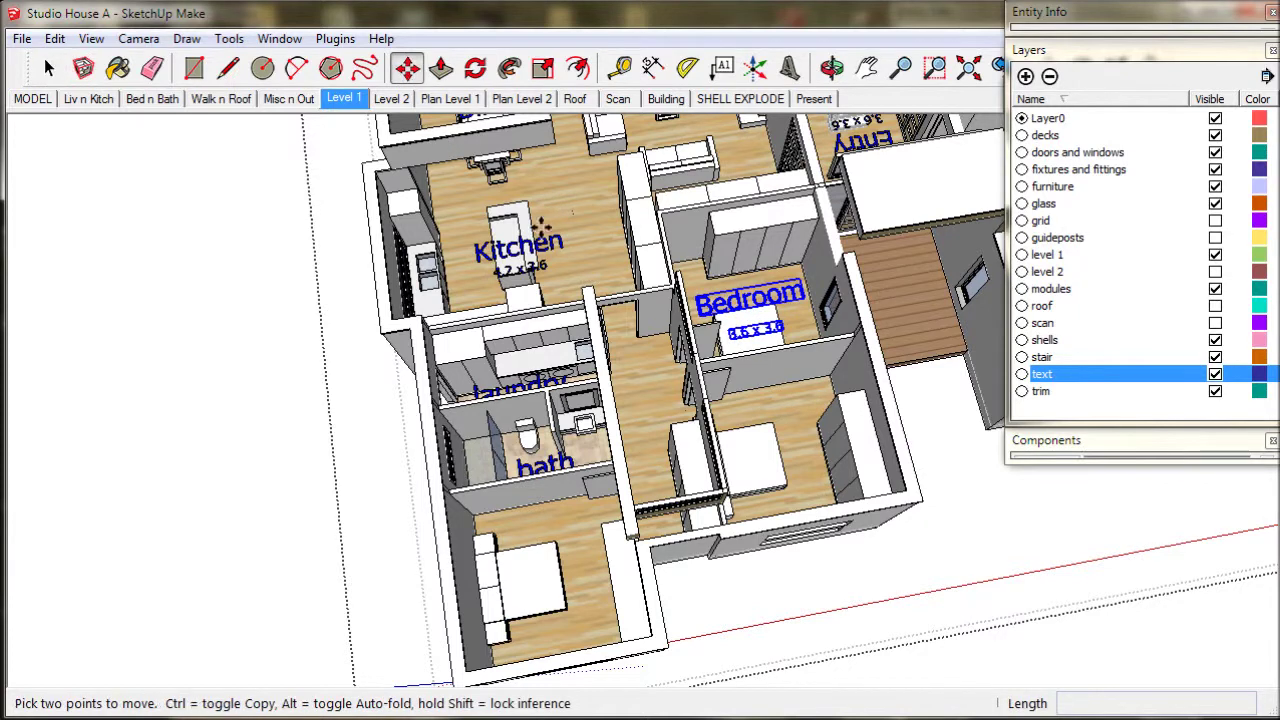
left_click(747, 305)
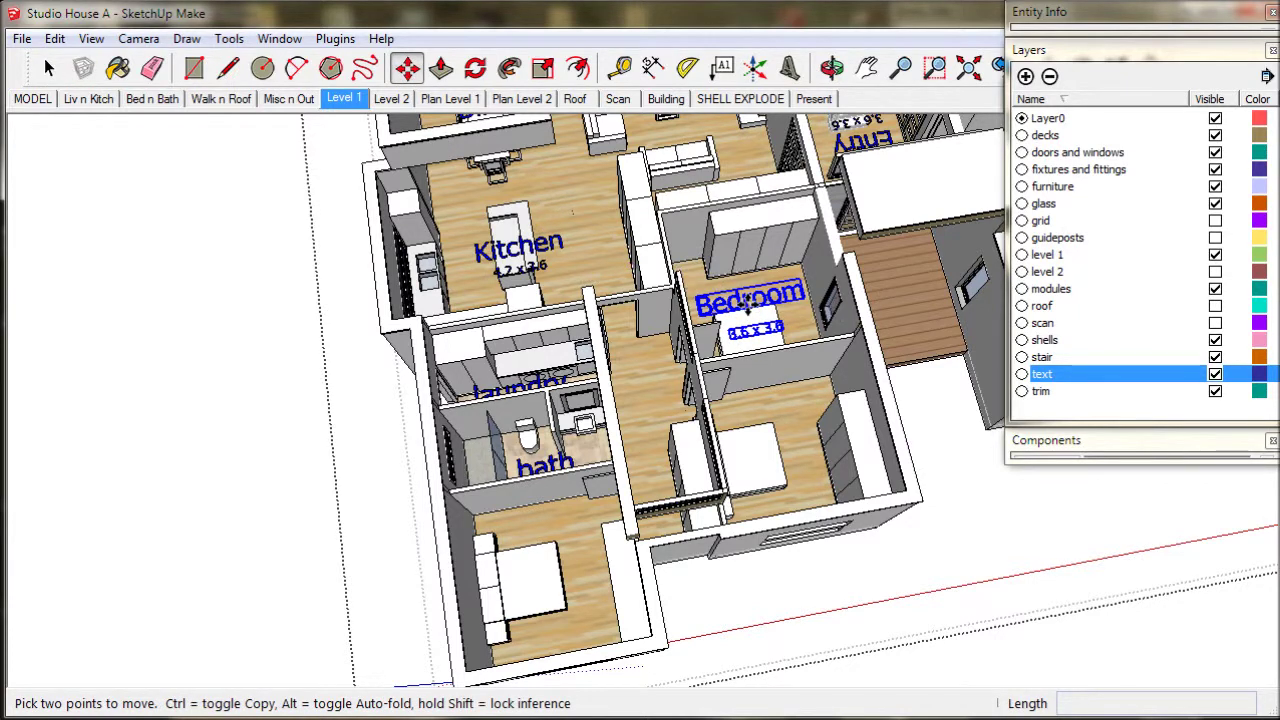
key("ctrl")
Drop the copied Bedroom and 3.6 x 3.6 labels over the lower bedroom's bed
scroll(770, 390, "up", 2)
scroll(770, 390, "up", 4)
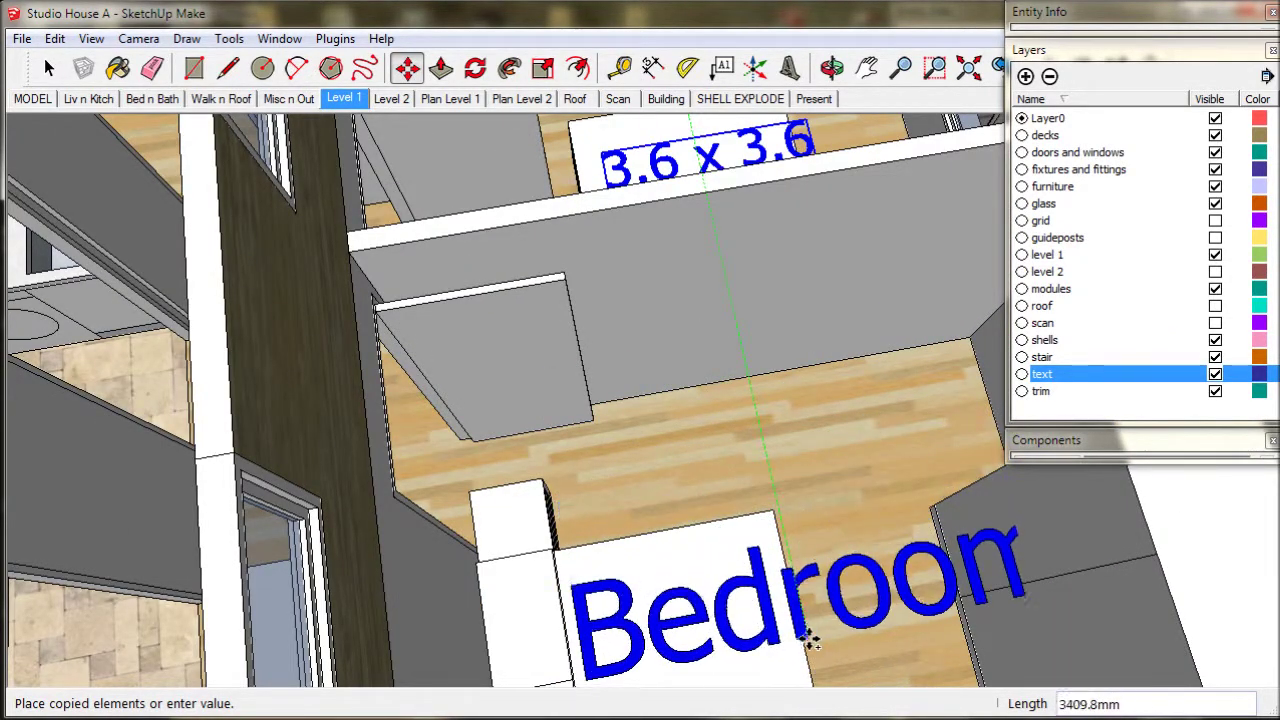
left_click(808, 643)
left_click(808, 643)
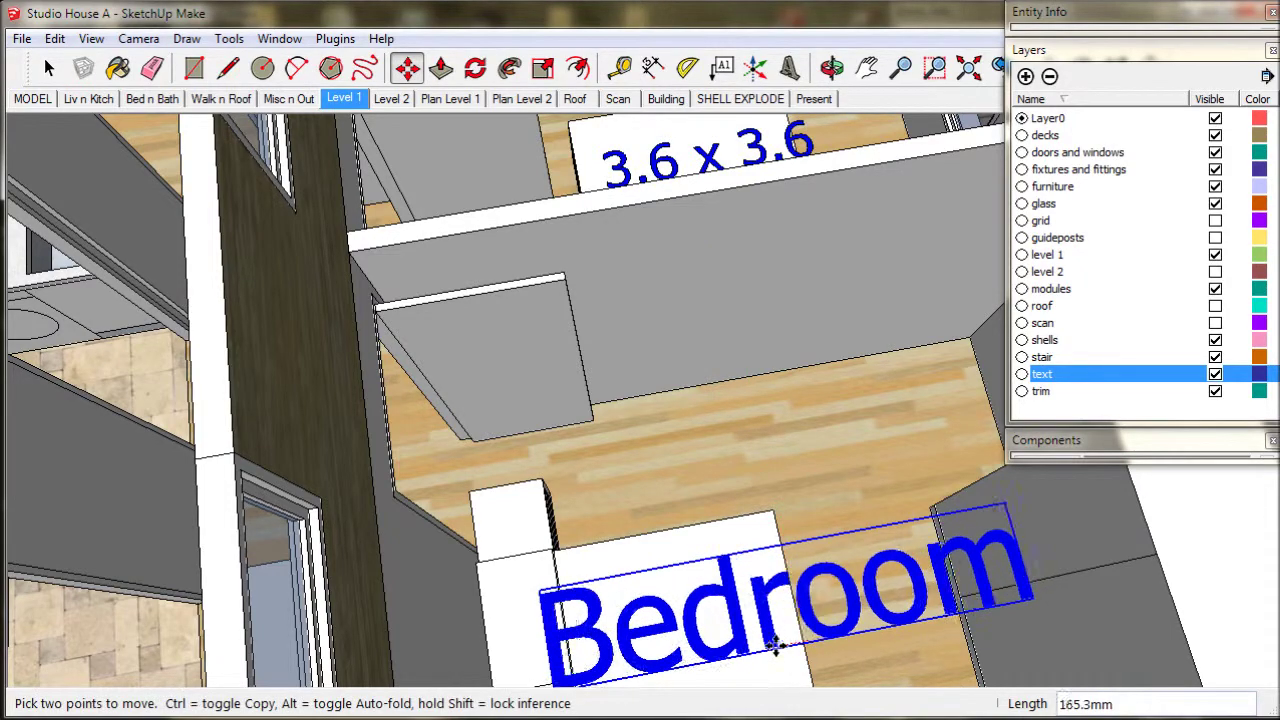
scroll(737, 657, "down", 3)
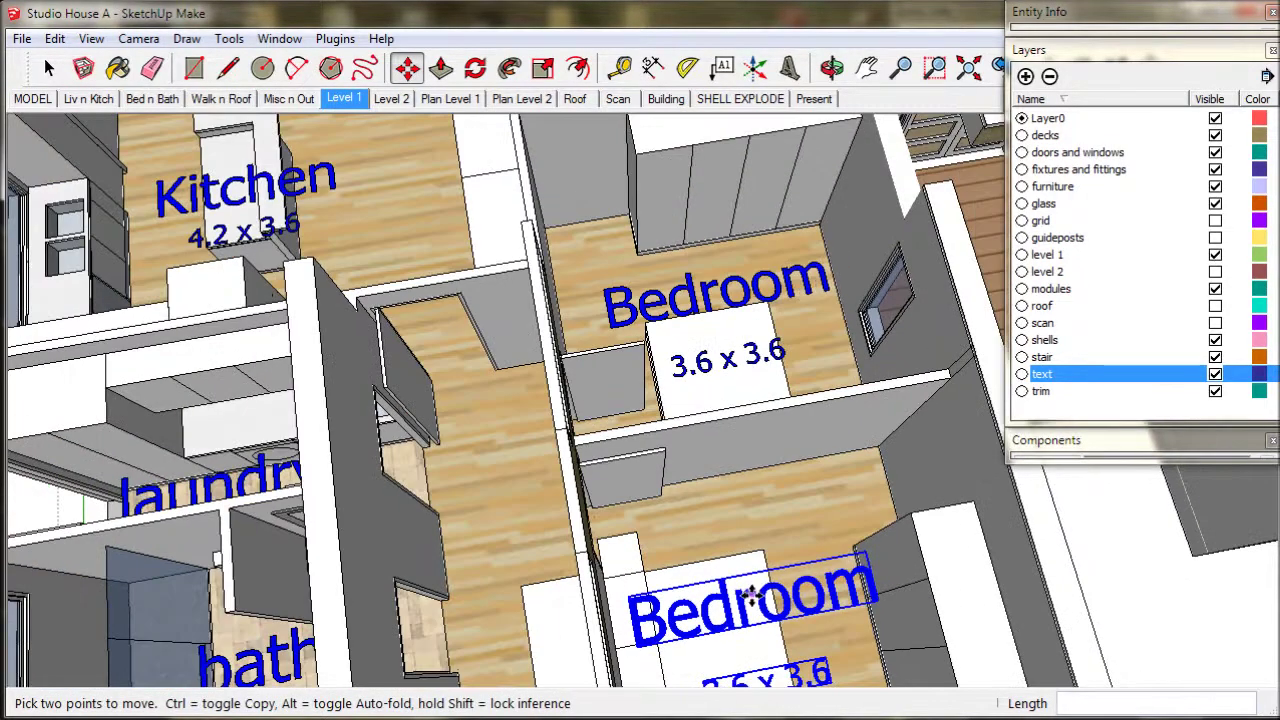
middle_click_drag(748, 596, 795, 385)
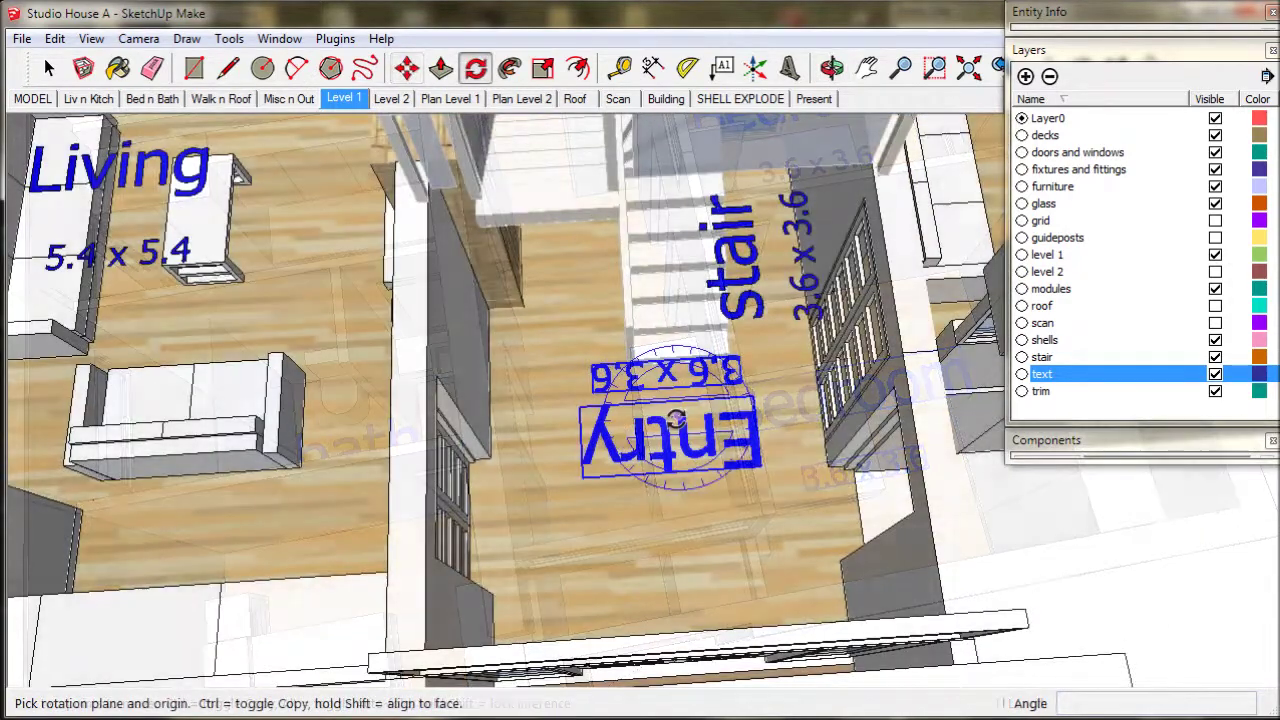
Rotate the Entry label and its 3.6 x 3.6 size 180° so they read upright beside the stair
left_click(676, 418)
left_click(760, 425)
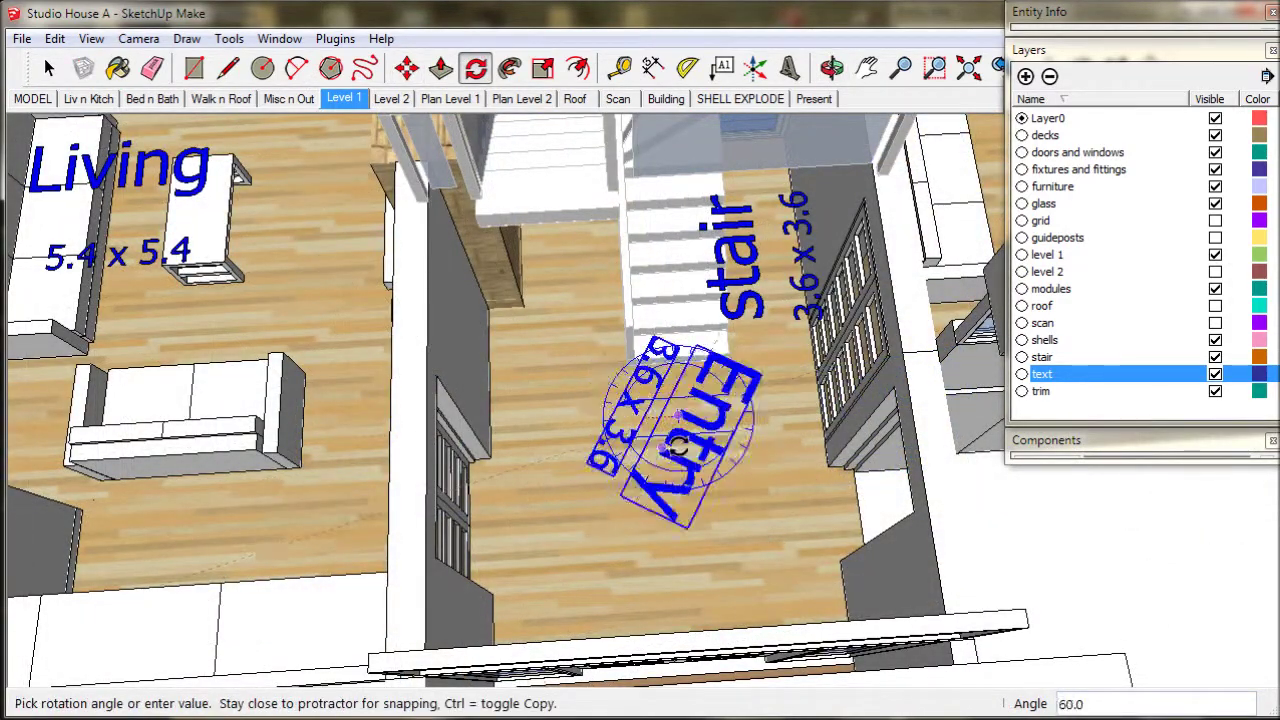
left_click(736, 455)
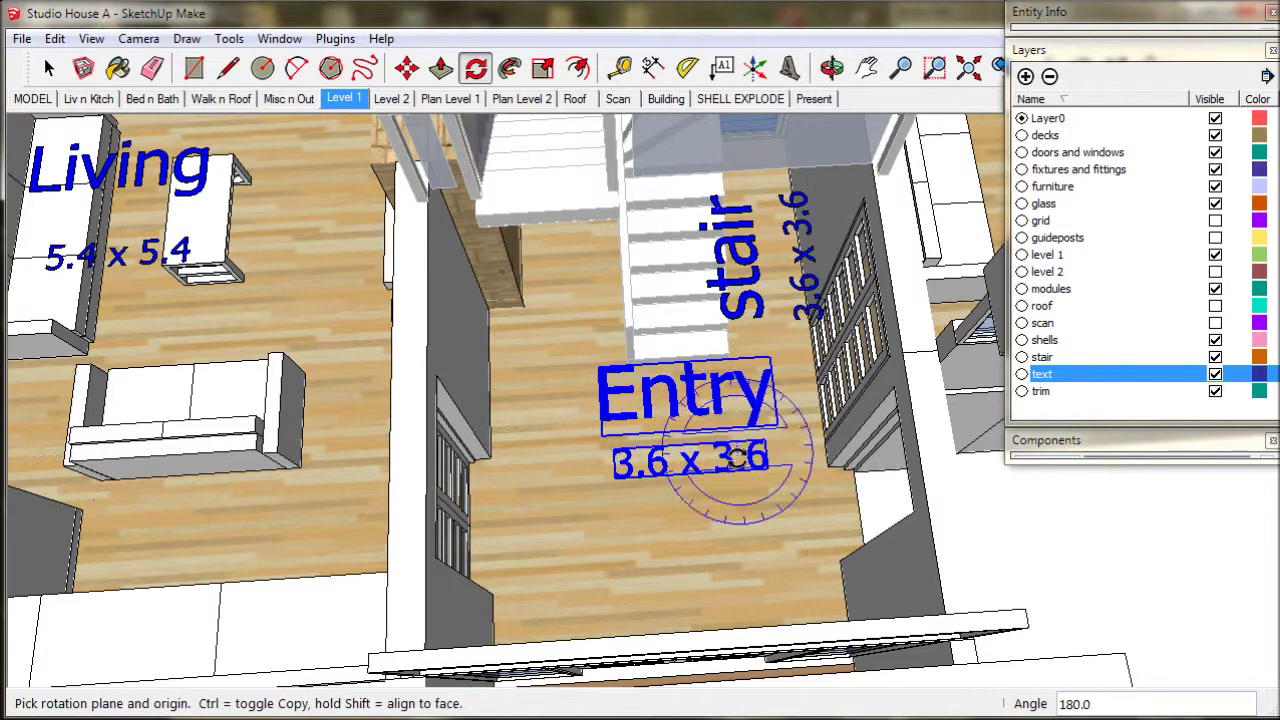
key("o")
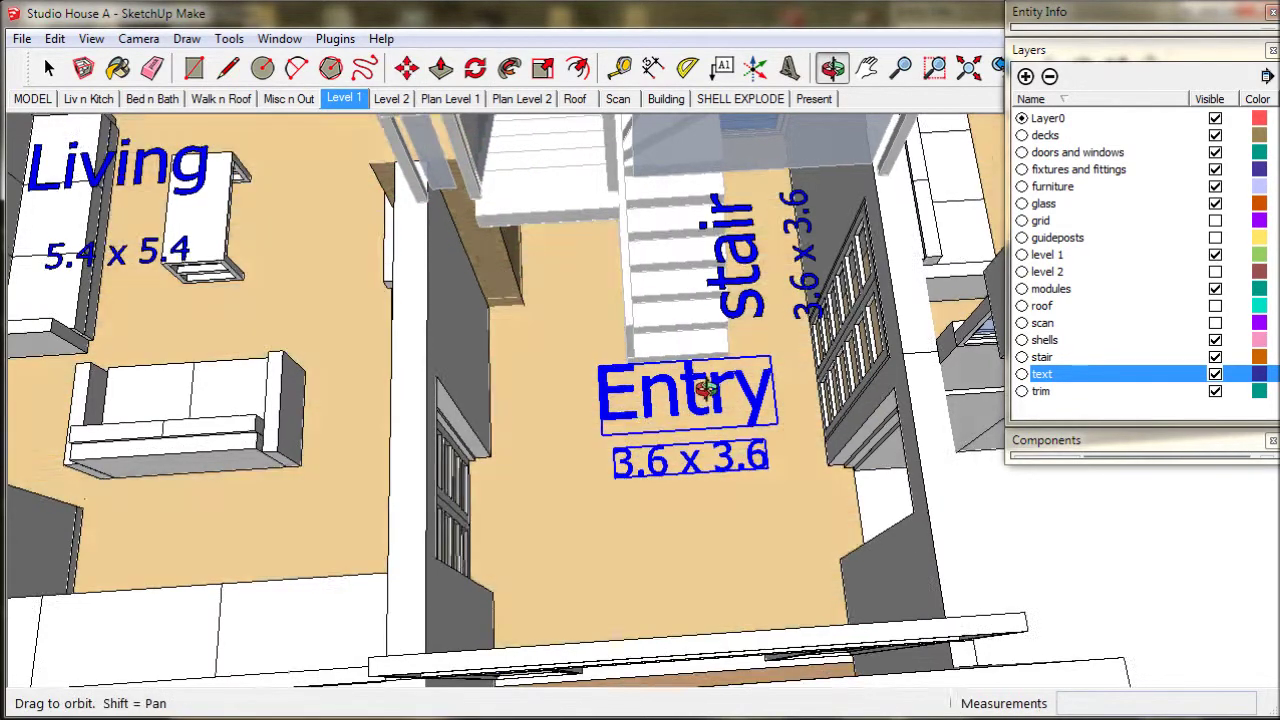
left_click_drag(706, 390, 628, 308)
key("m")
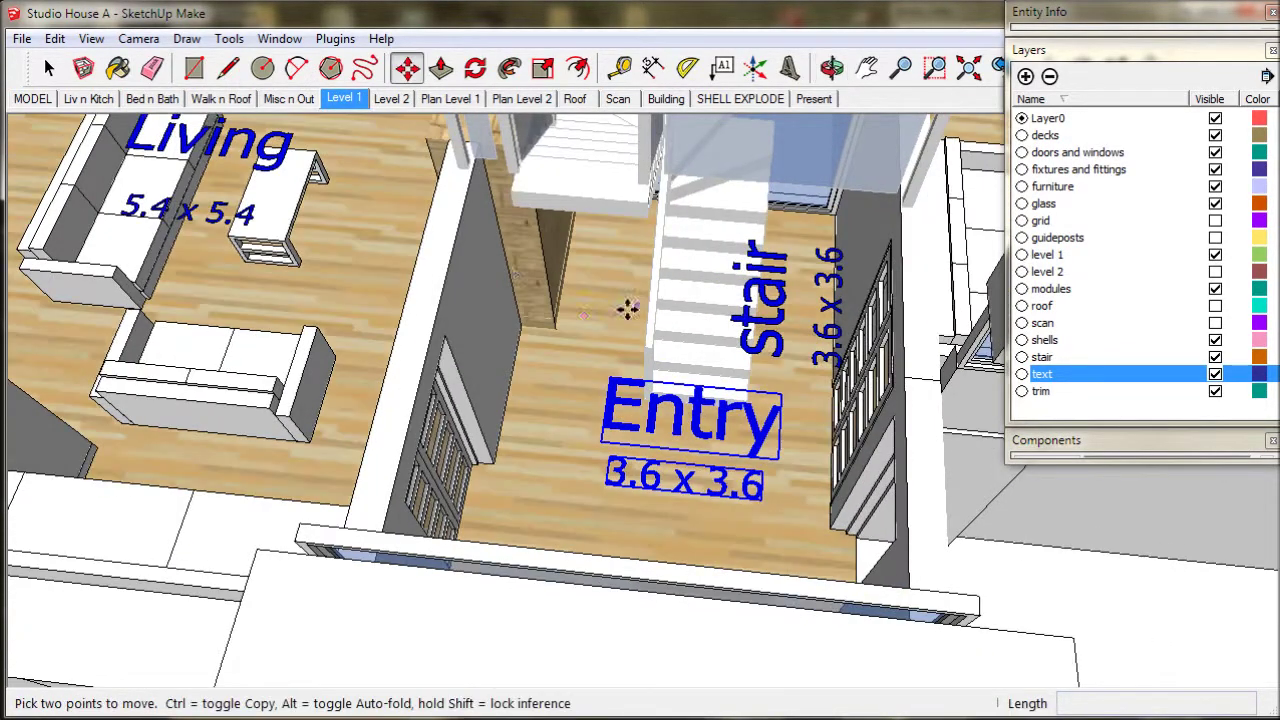
left_click(48, 67)
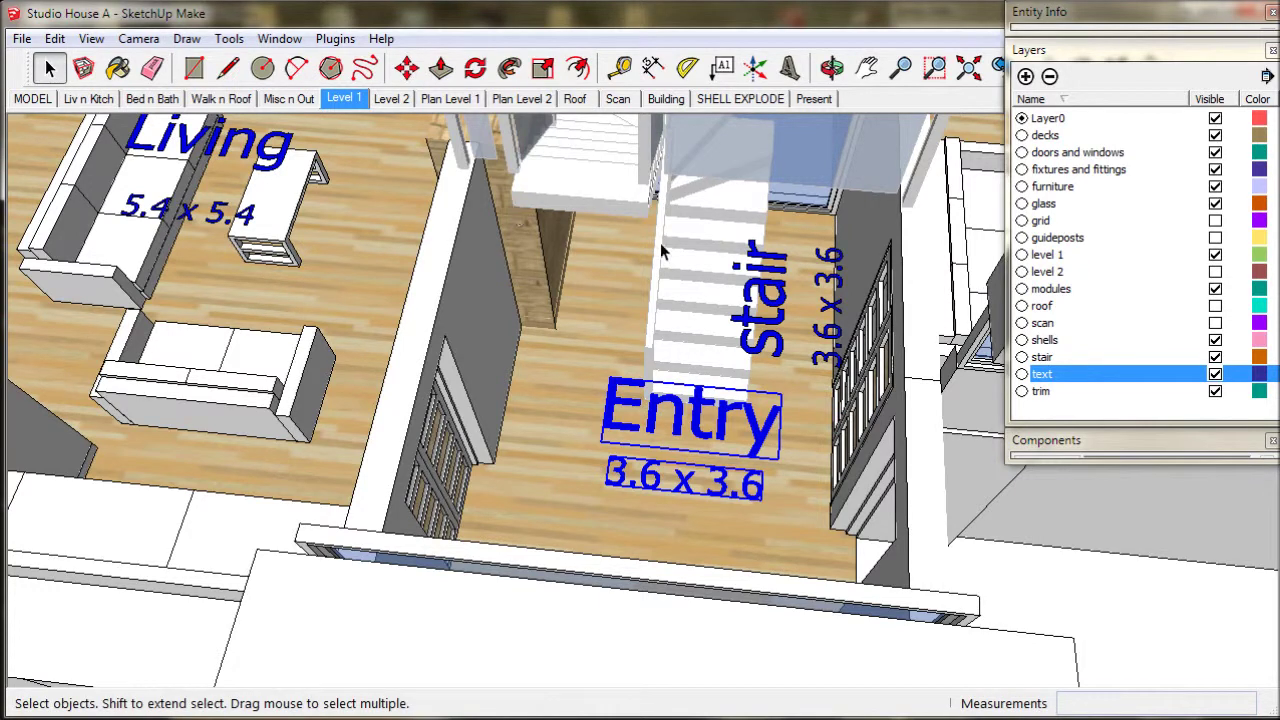
Delete the Stair label and its sideways 3.6 x 3.6 size
left_click(771, 262)
key("Delete")
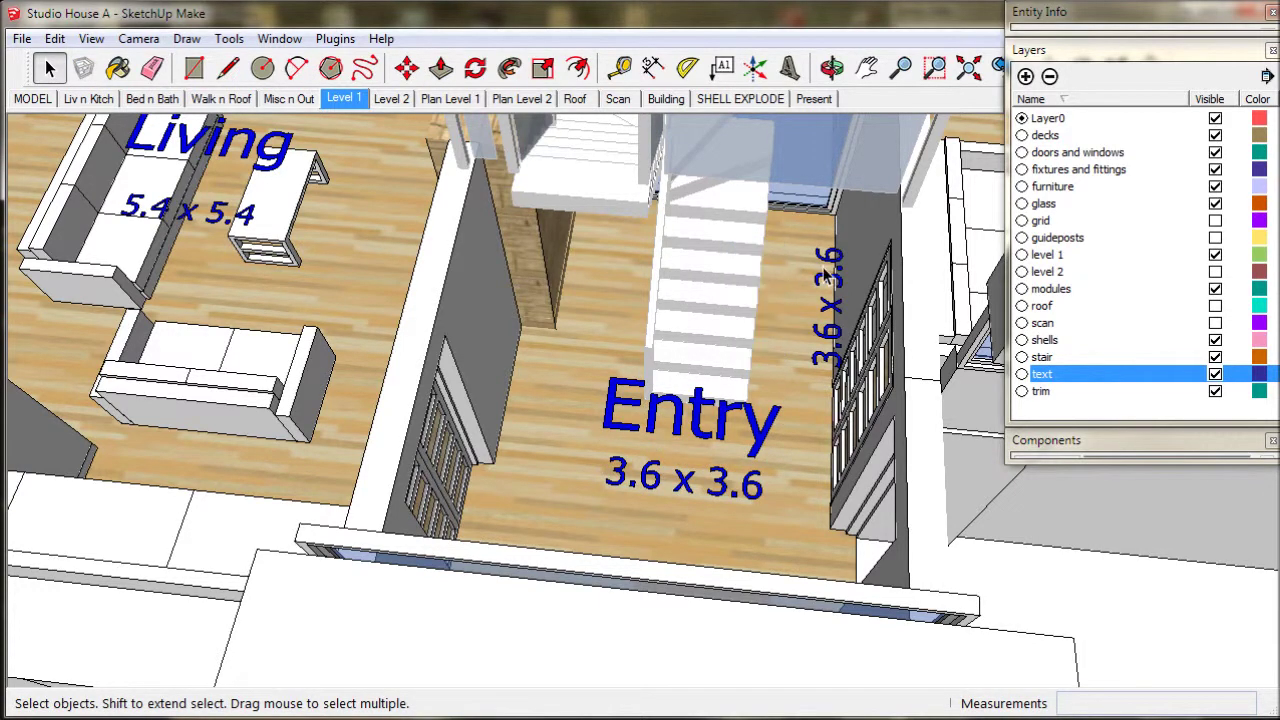
left_click(827, 279)
left_click(828, 262)
key("Delete")
Rotate the sideways Living and 5.4 x 5.4 labels 90° to read horizontally
scroll(828, 264, "down", 4)
middle_click_drag(828, 265, 700, 437)
left_click(770, 348)
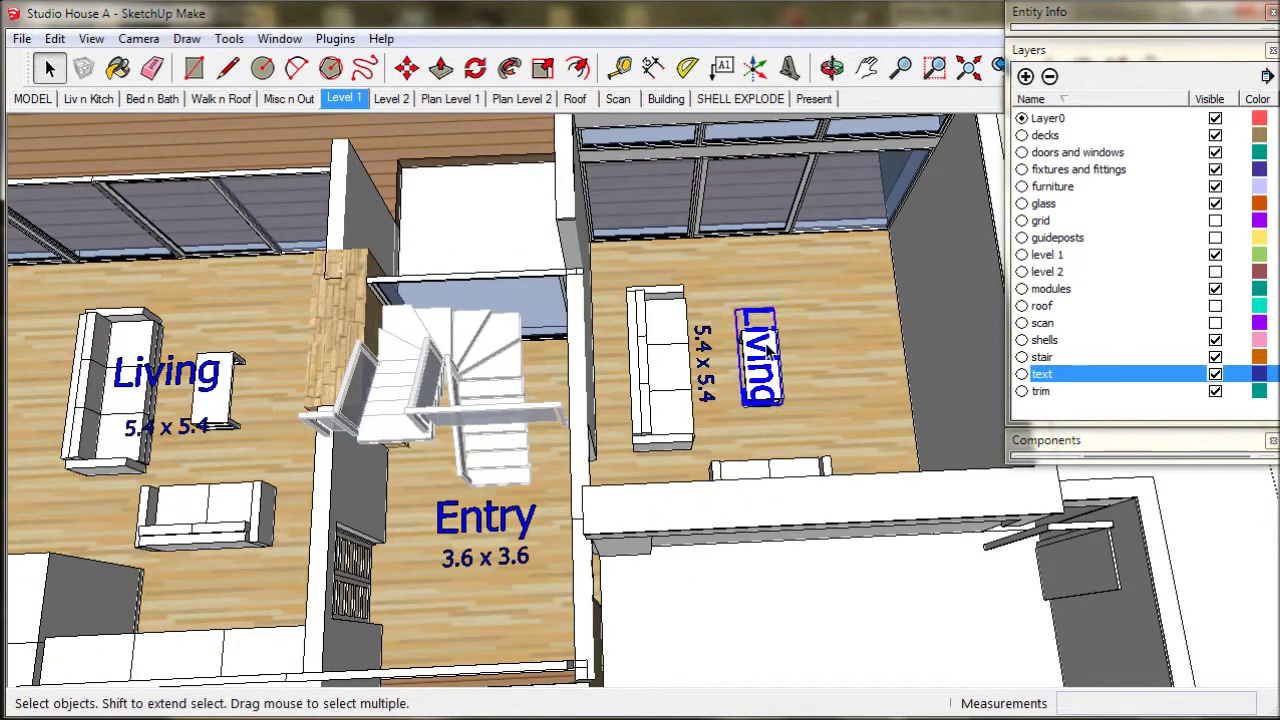
left_click(703, 357, "shift")
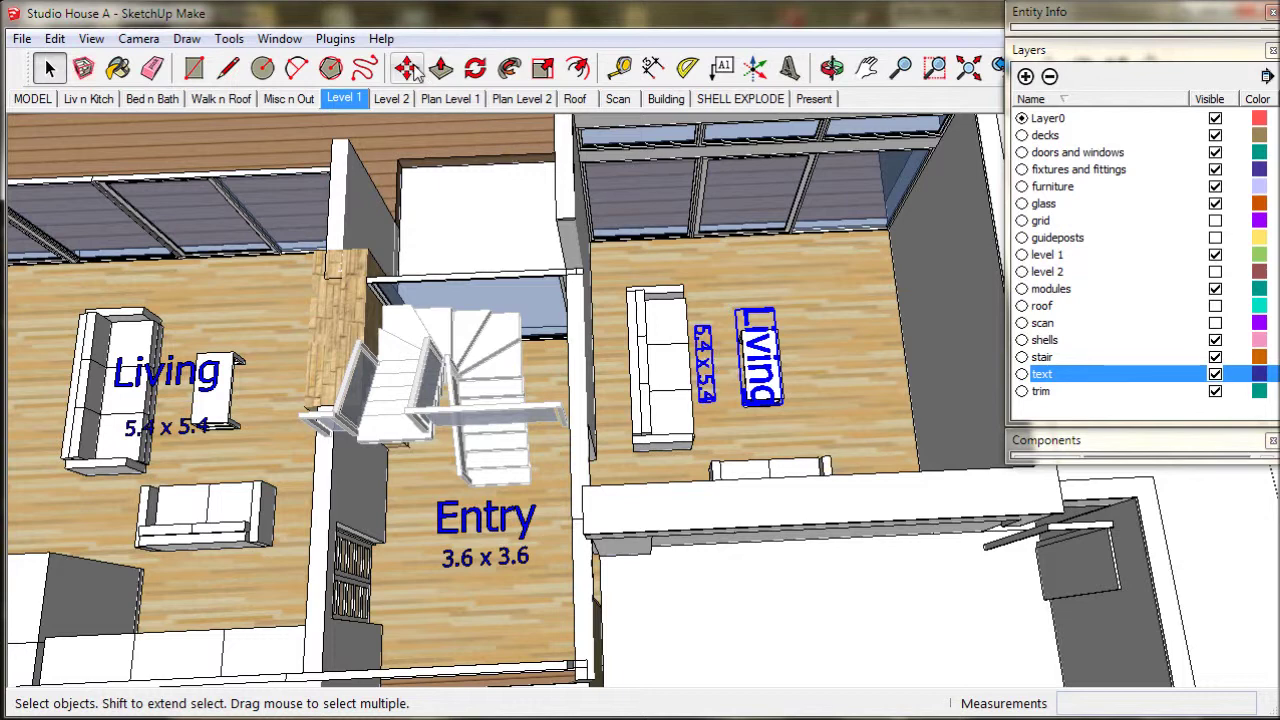
left_click(475, 67)
scroll(695, 370, "up", 4)
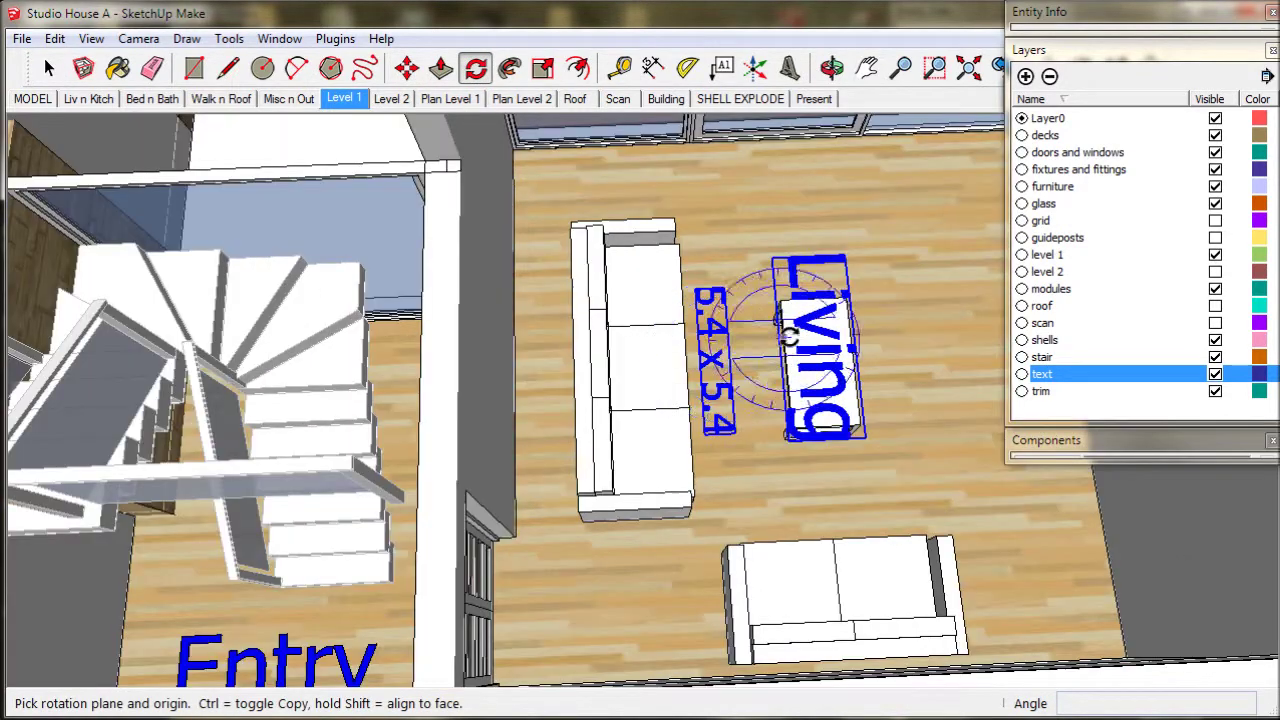
left_click(794, 322)
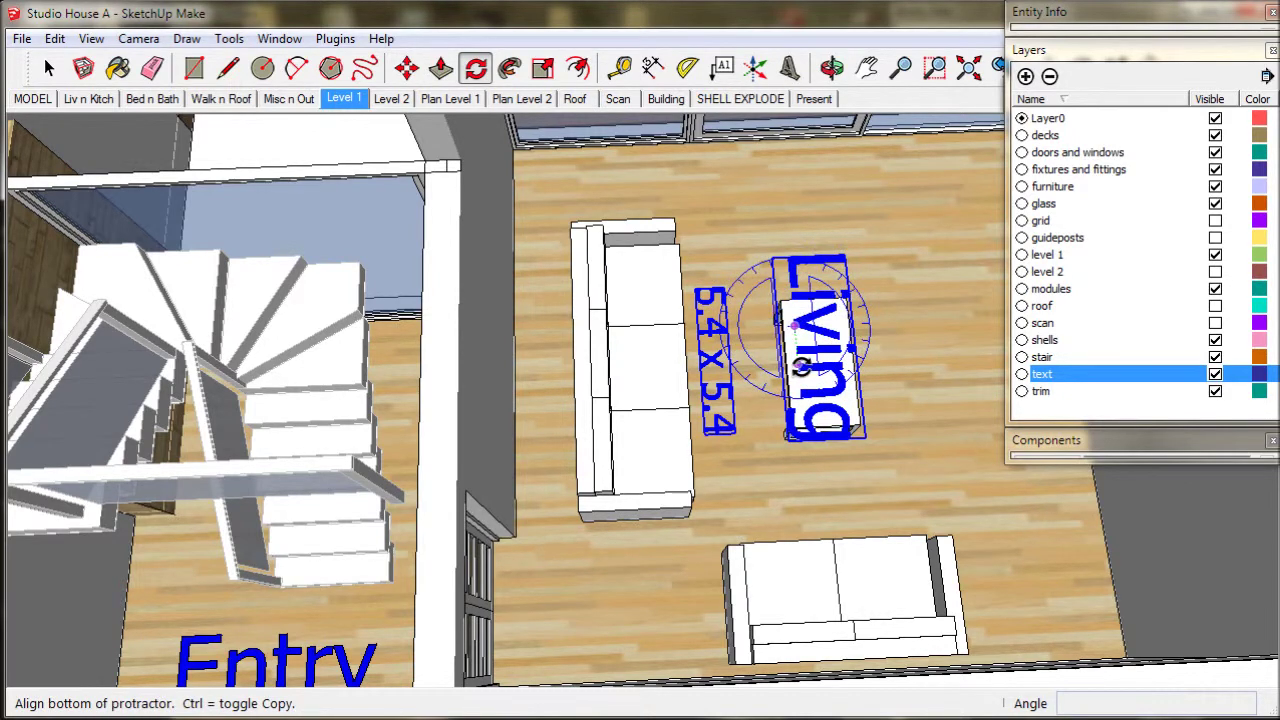
left_click(798, 364)
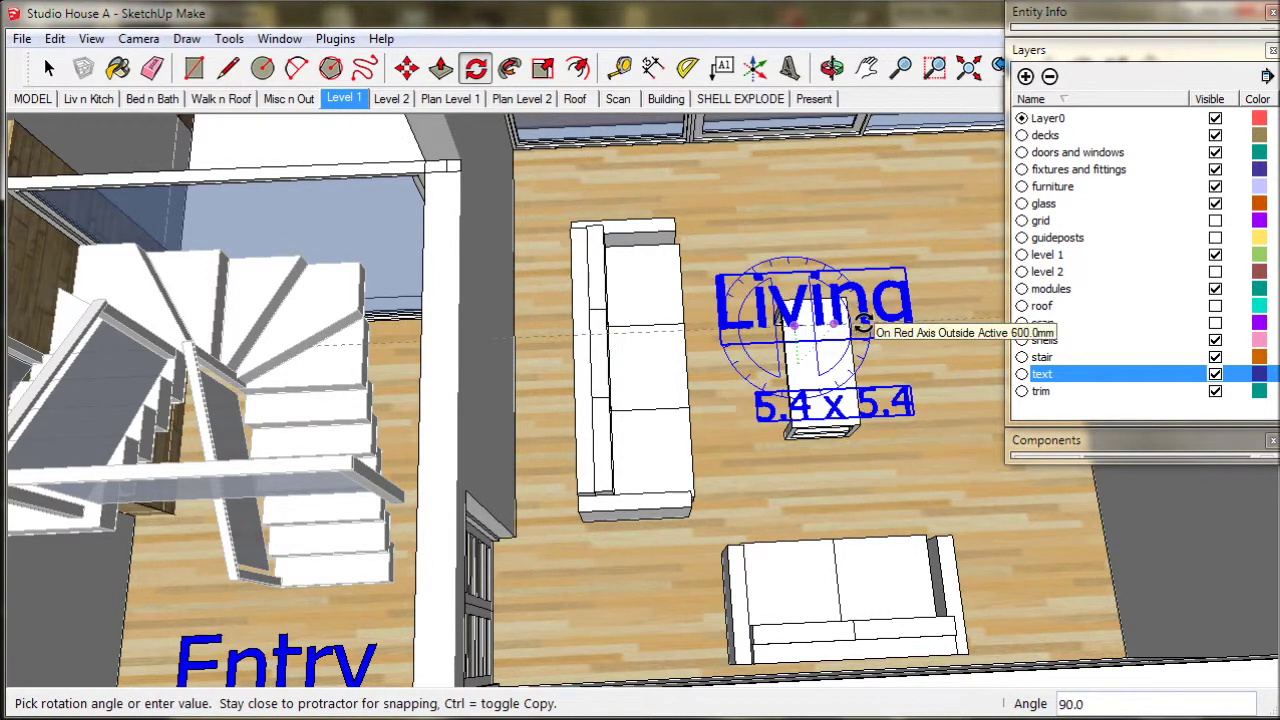
left_click(866, 326)
left_click(48, 67)
middle_click_drag(701, 317, 770, 160)
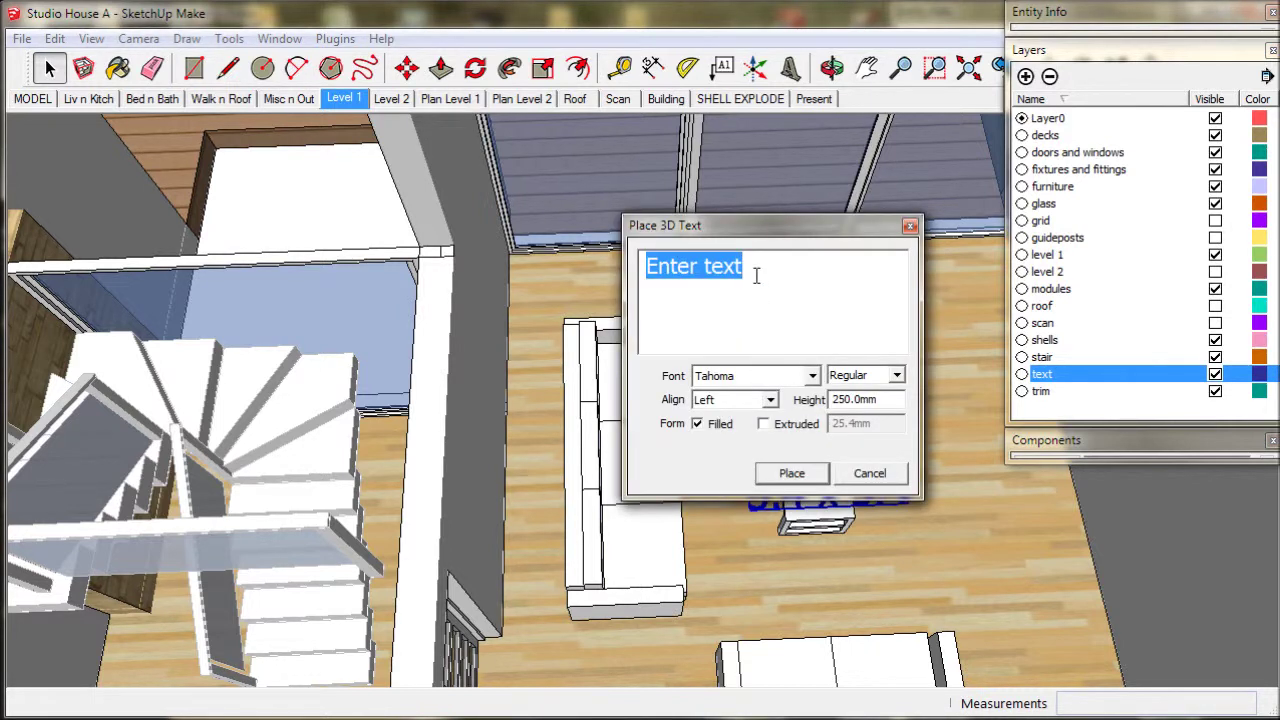
Create 3D text reading 'Studio' at height 500
type("Studio")
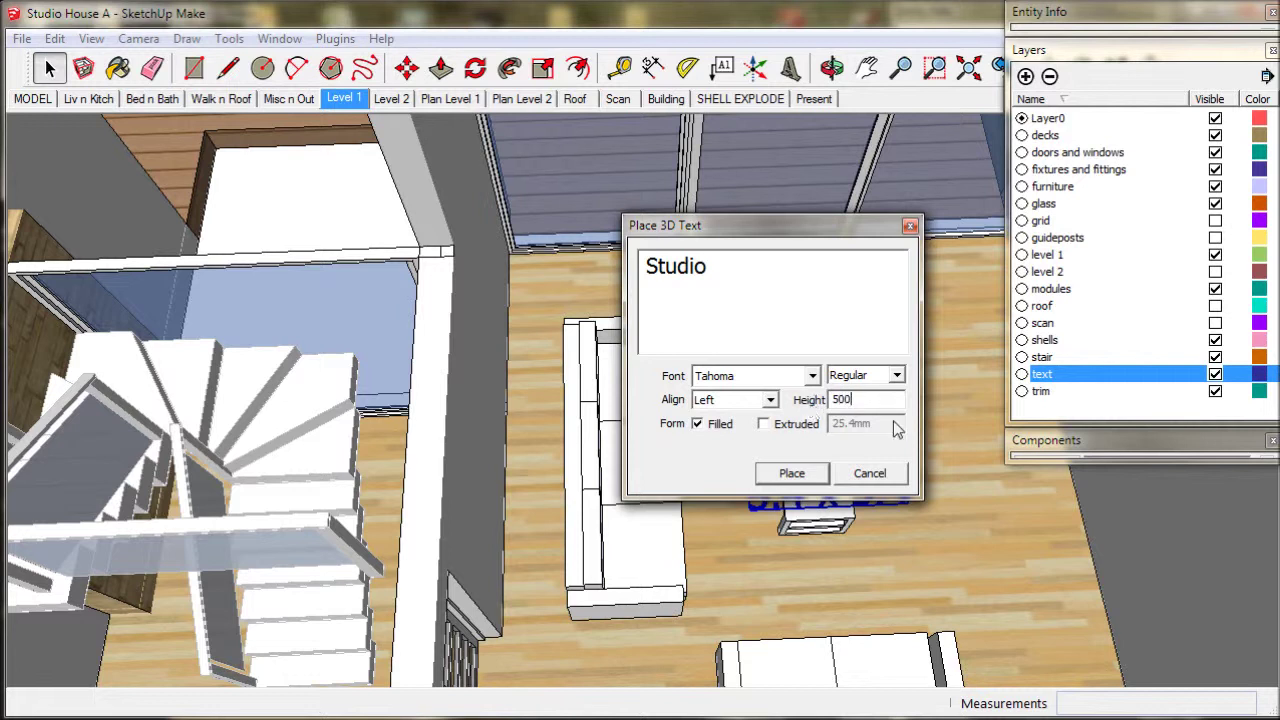
left_click(792, 474)
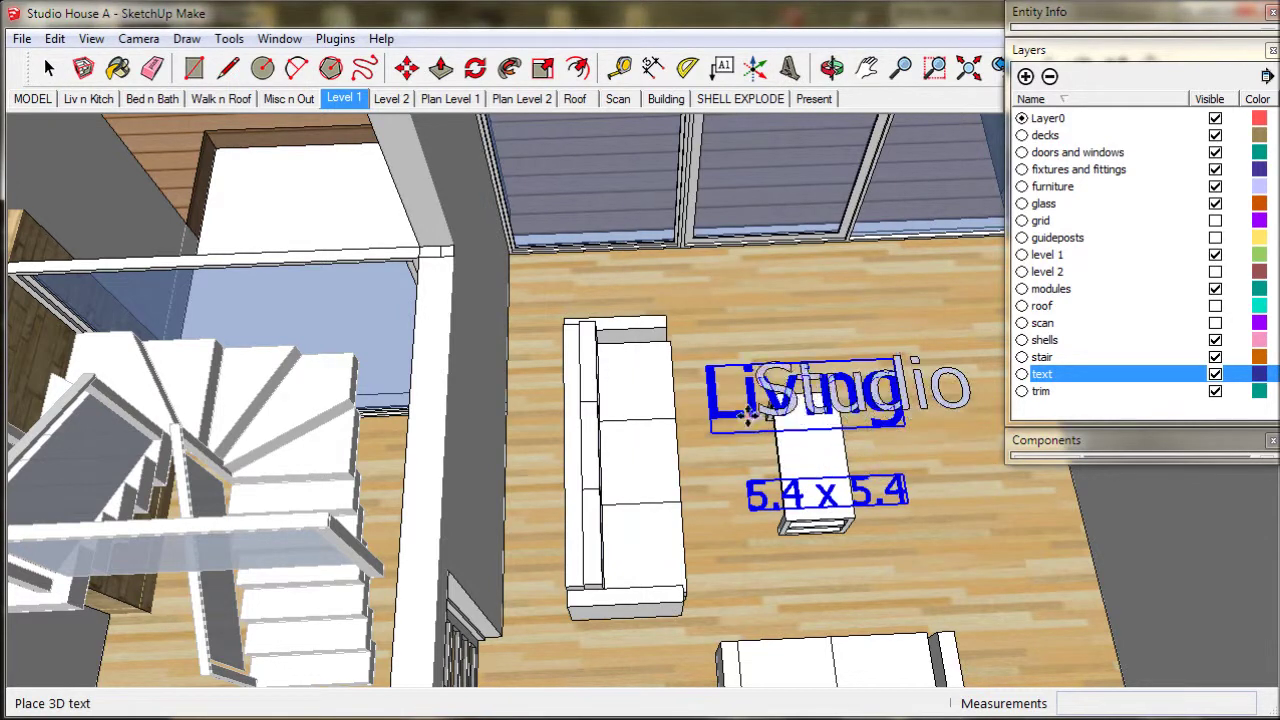
Place the Studio text over the living room and assign it to the text layer
left_click(710, 416)
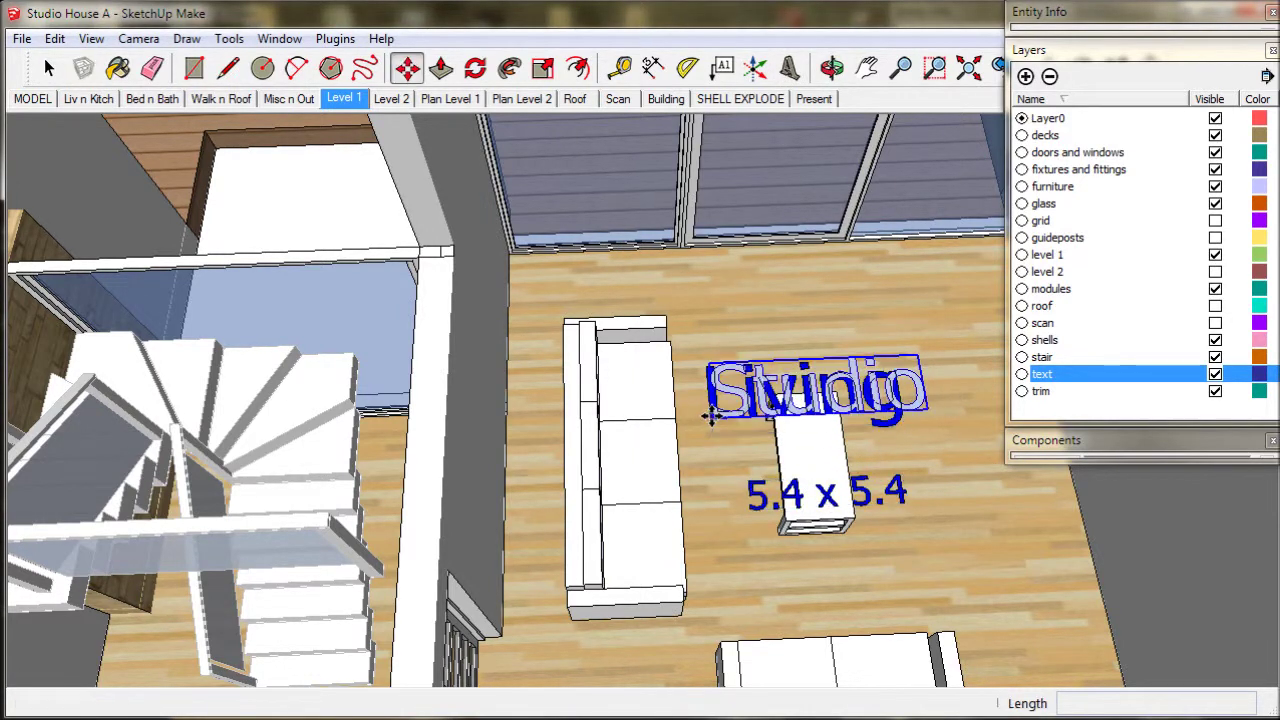
left_click(1088, 14)
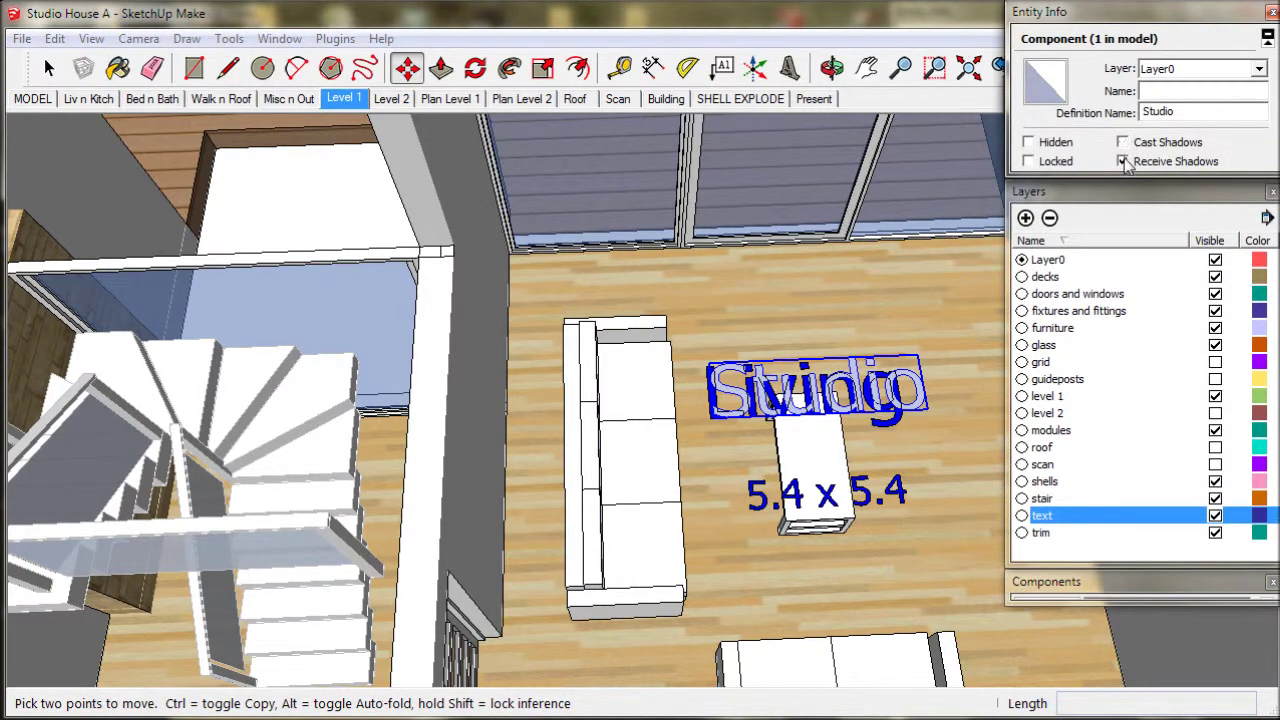
left_click(1259, 70)
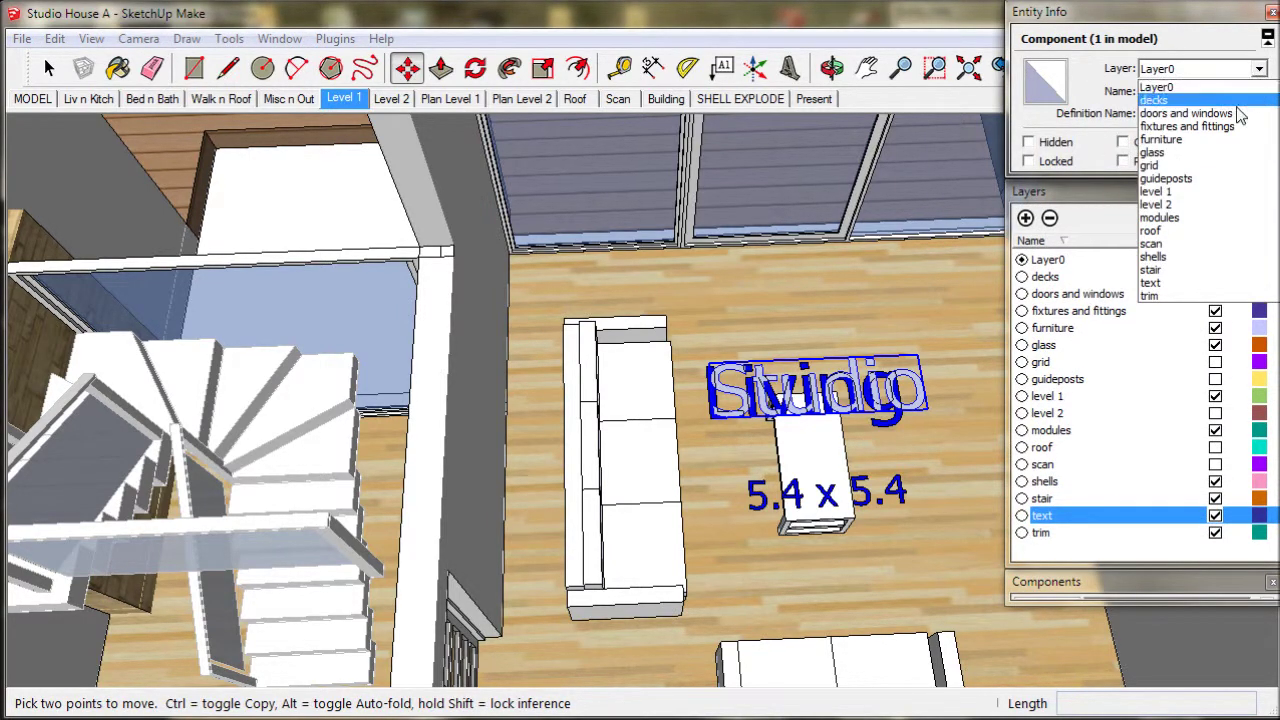
left_click(1164, 284)
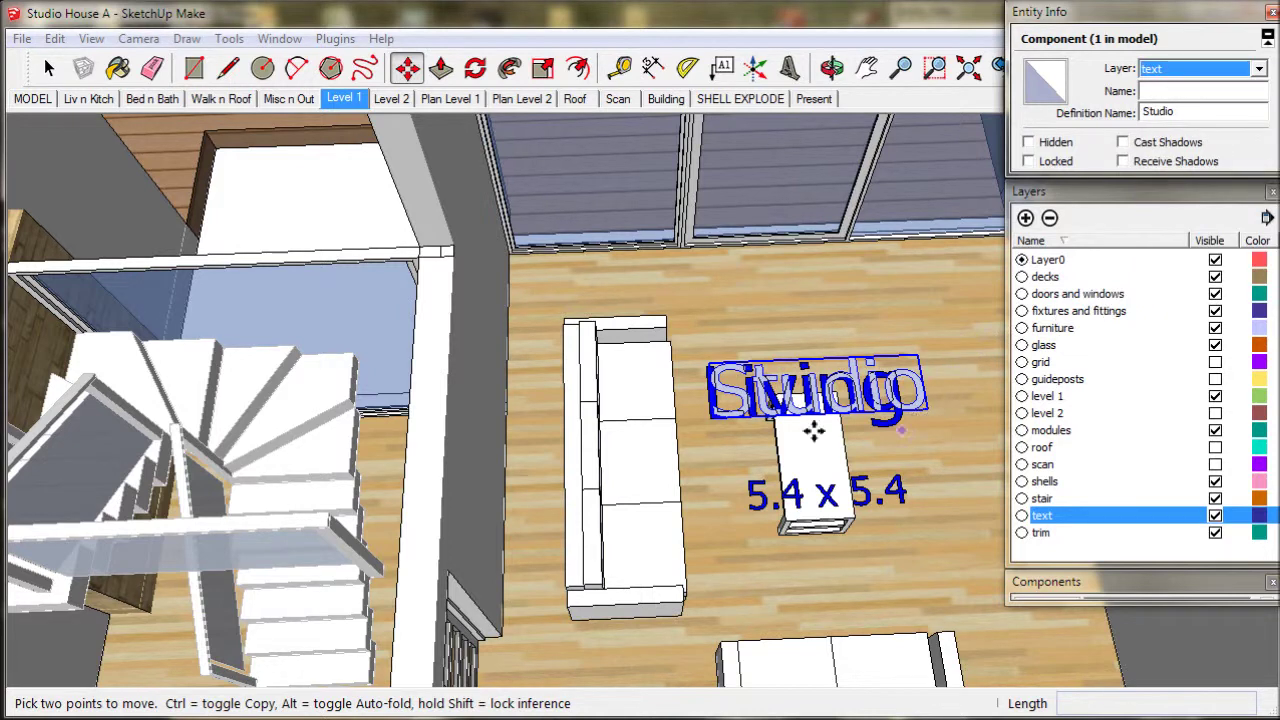
Select the old Living label, then clear the selection
left_click(48, 67)
left_click(713, 410)
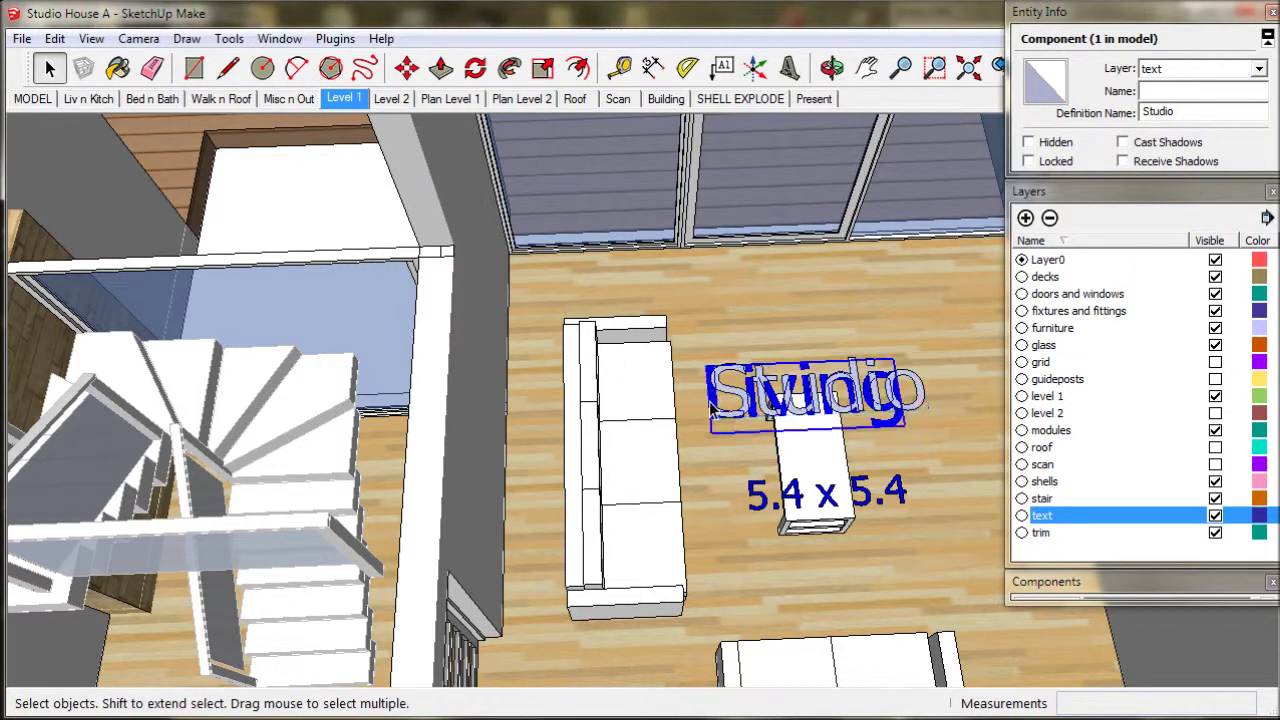
left_click(708, 422)
left_click(117, 67)
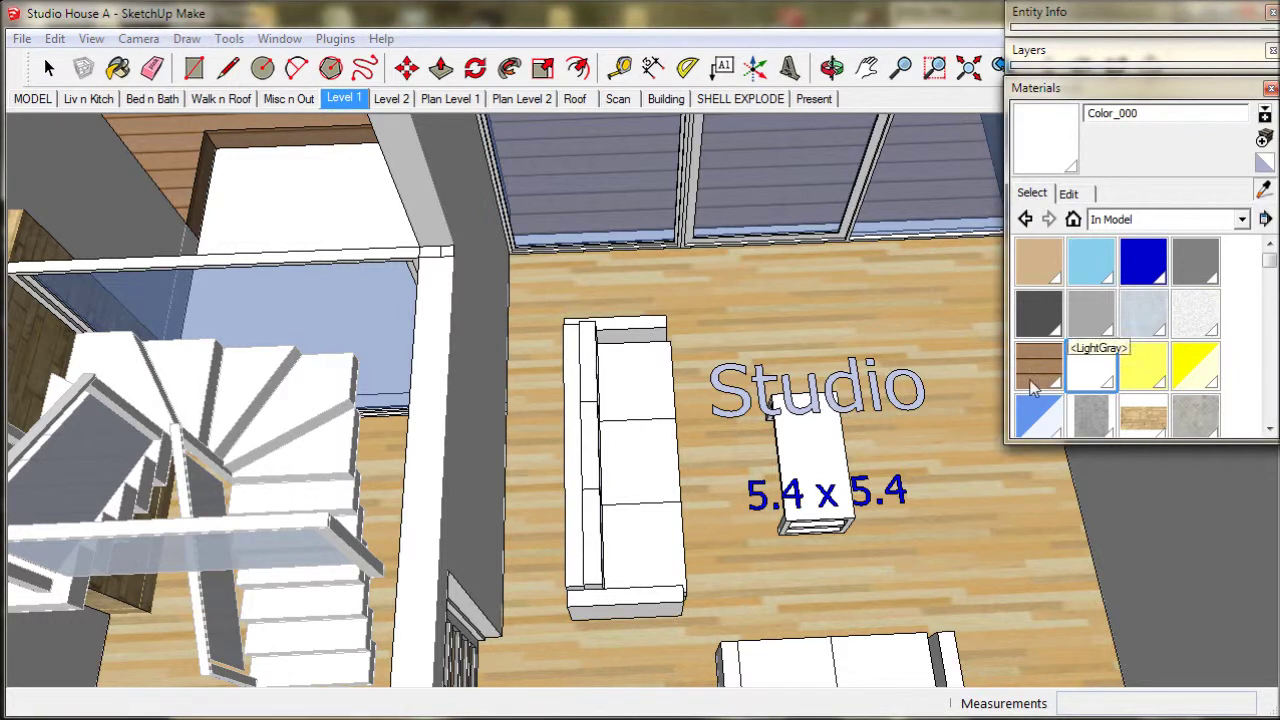
Sample 0104_MediumBlue from the 5.4 x 5.4 label, paint the Studio text, then go to Level 2
key("alt")
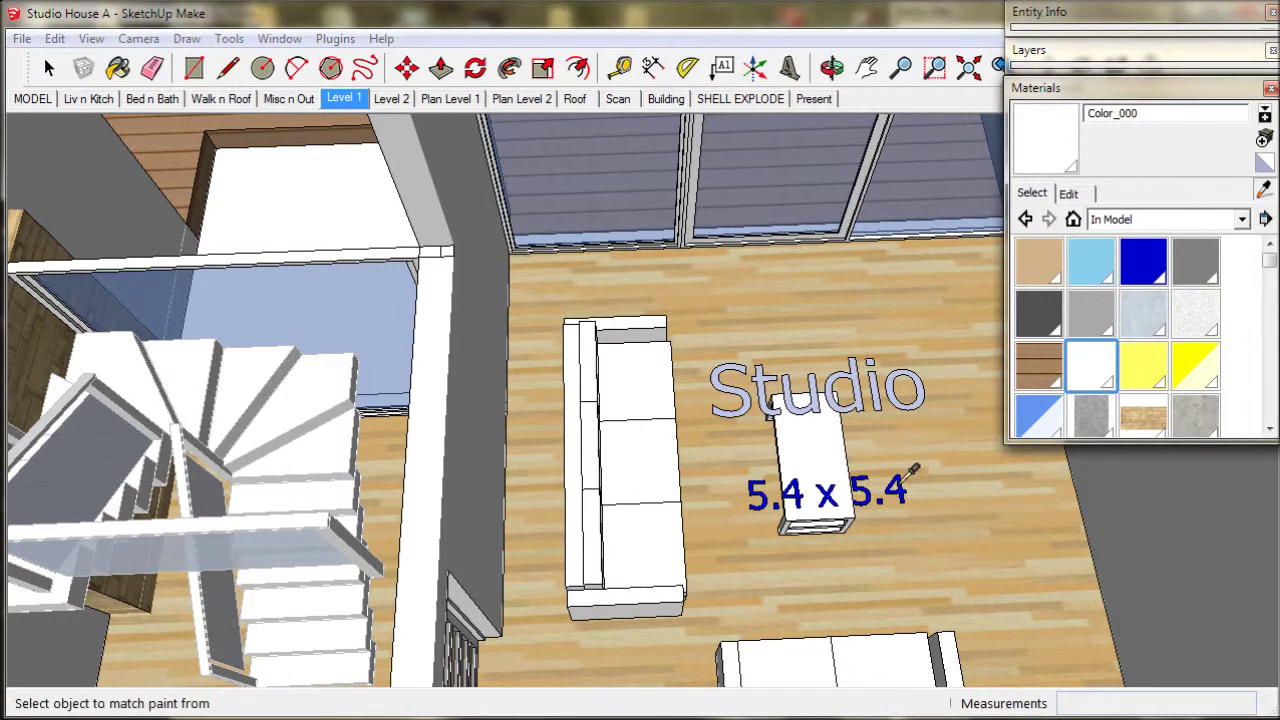
left_click(906, 477, "alt")
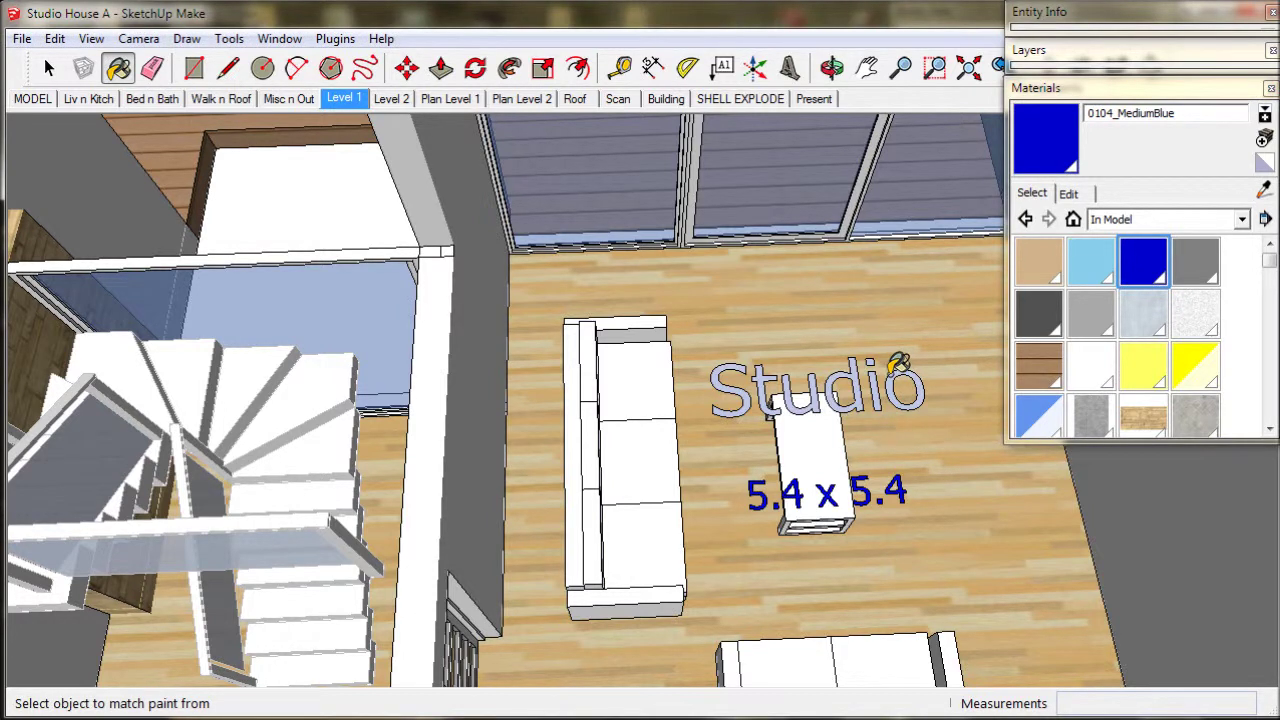
left_click(896, 370)
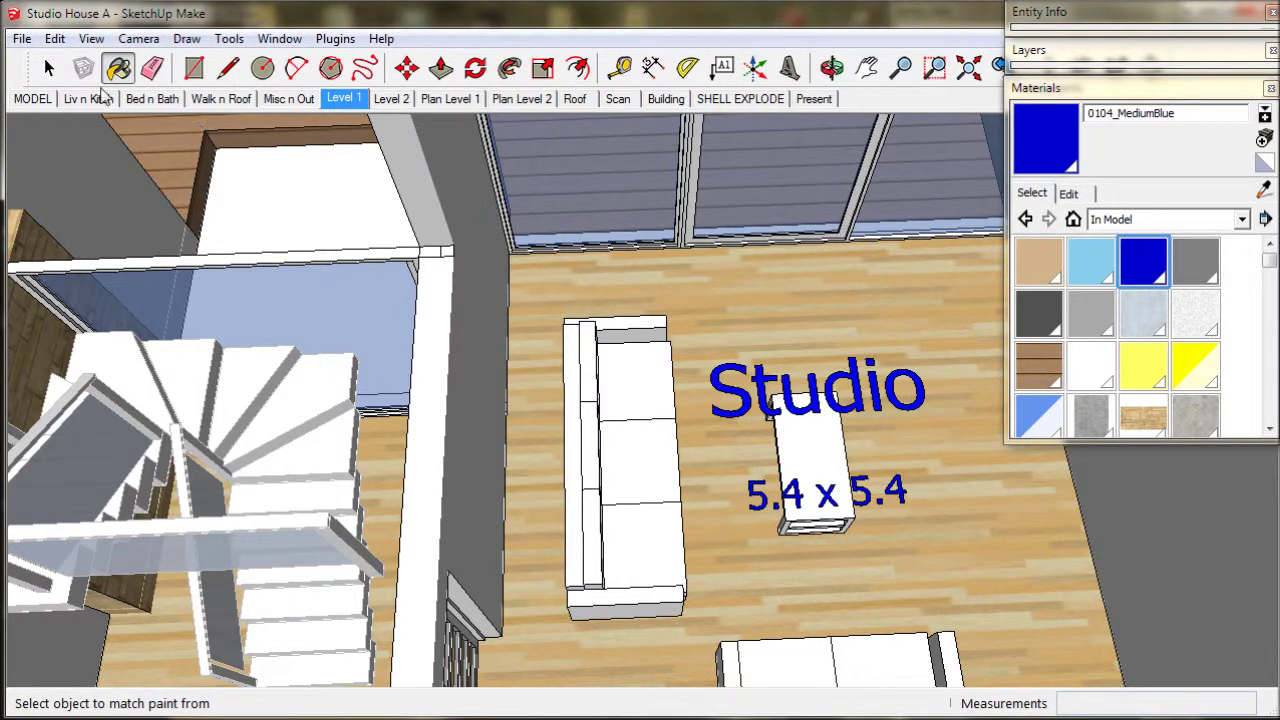
left_click(49, 72)
left_click(391, 98)
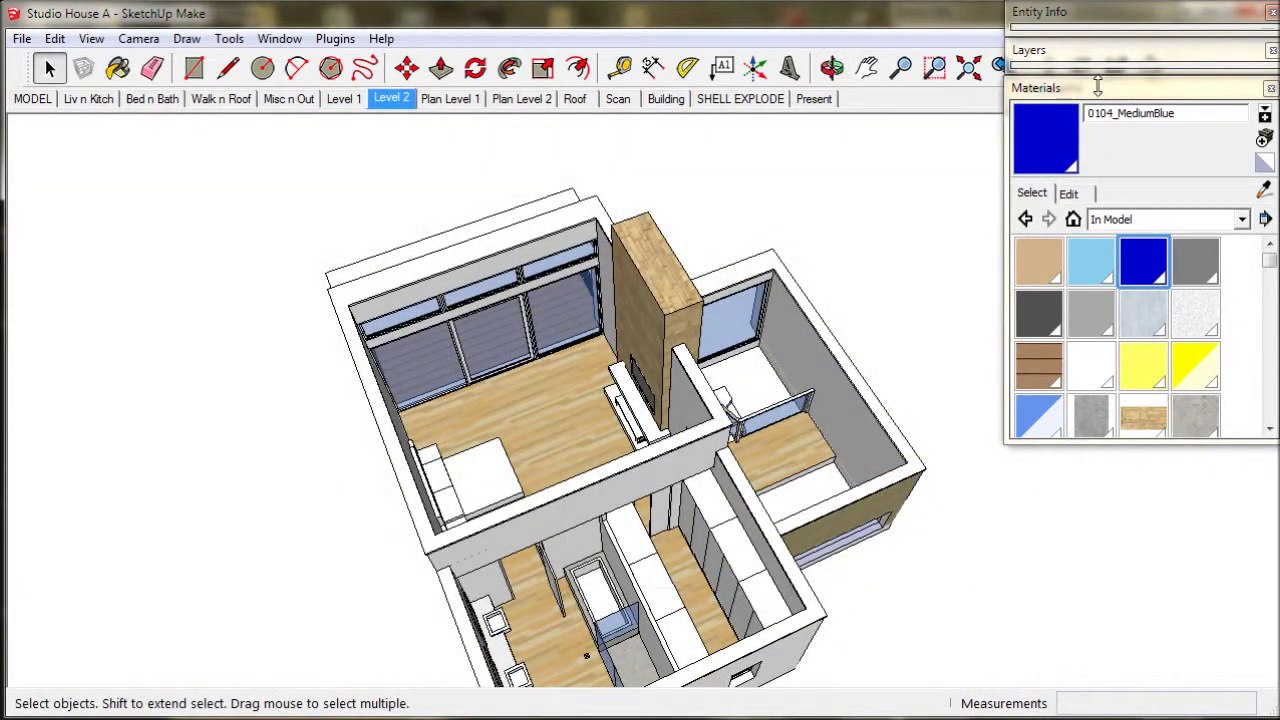
Make the text layer visible and orbit to look into Level 2
left_click(1098, 88)
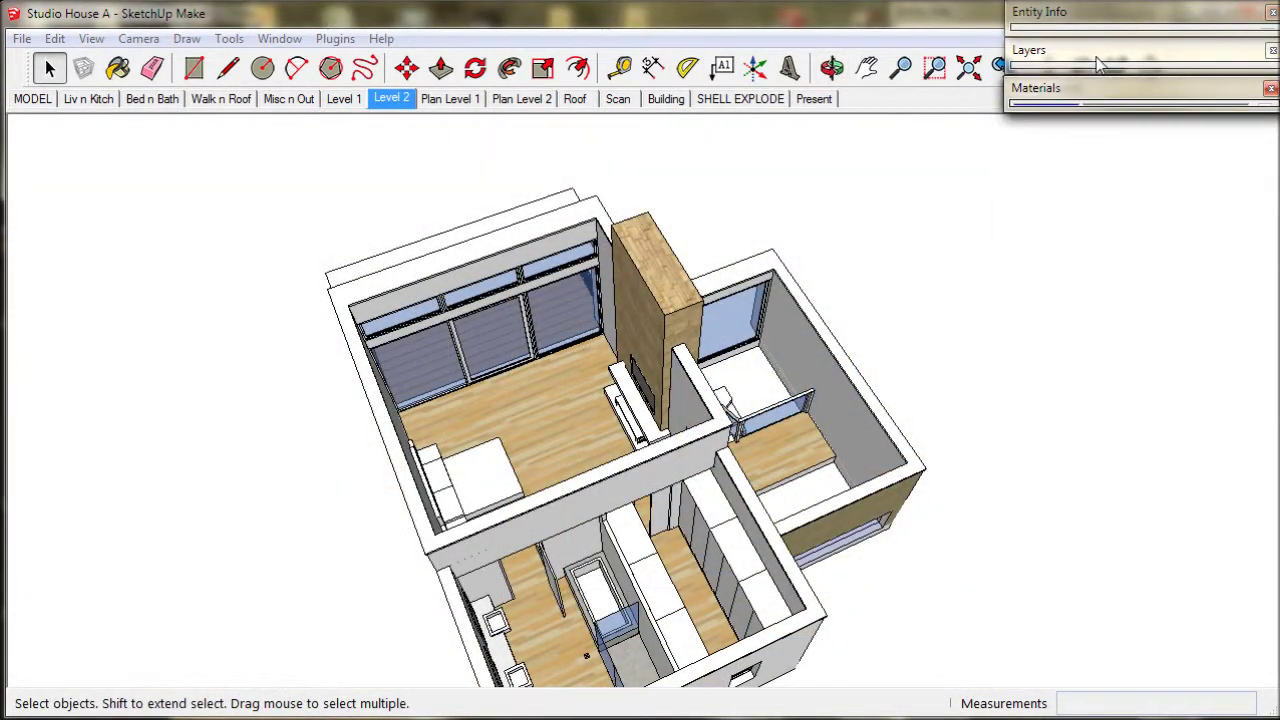
left_click(1098, 60)
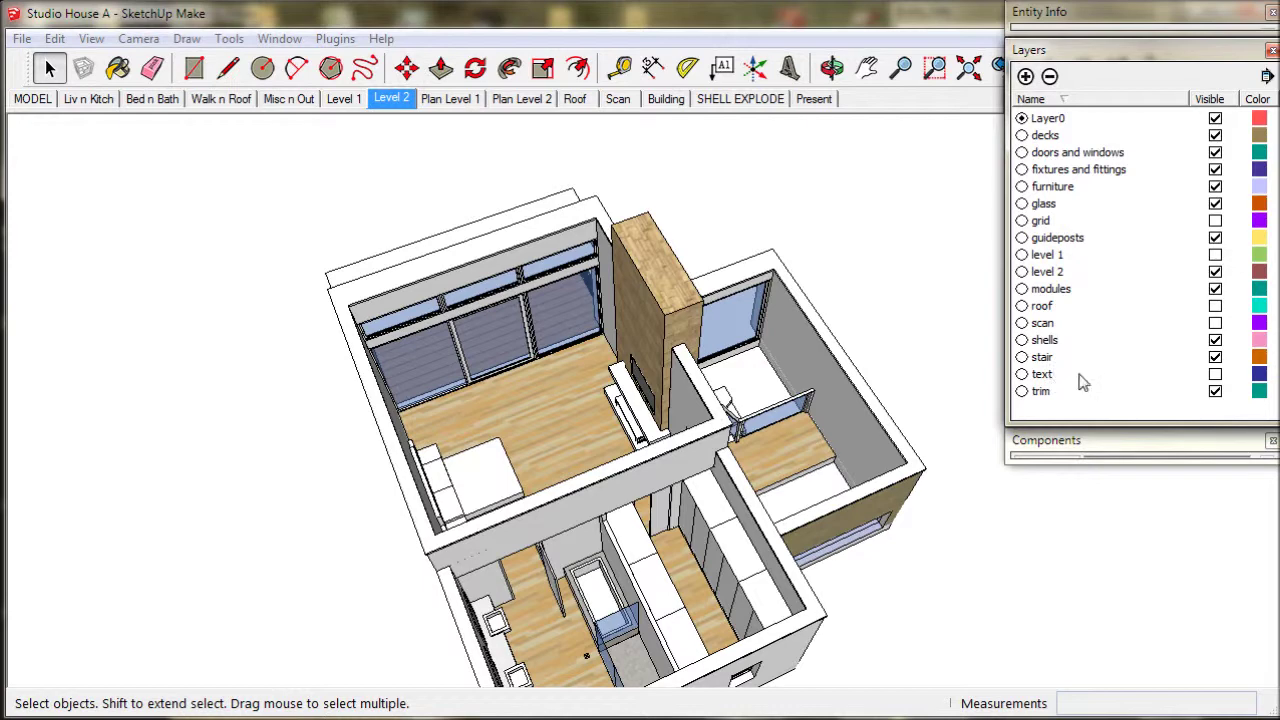
left_click(1215, 374)
middle_click_drag(640, 470, 560, 390)
Flip the Bedroom and 5.4 x 5.4 labels inside the group so they read correctly
key("space")
left_click(536, 363)
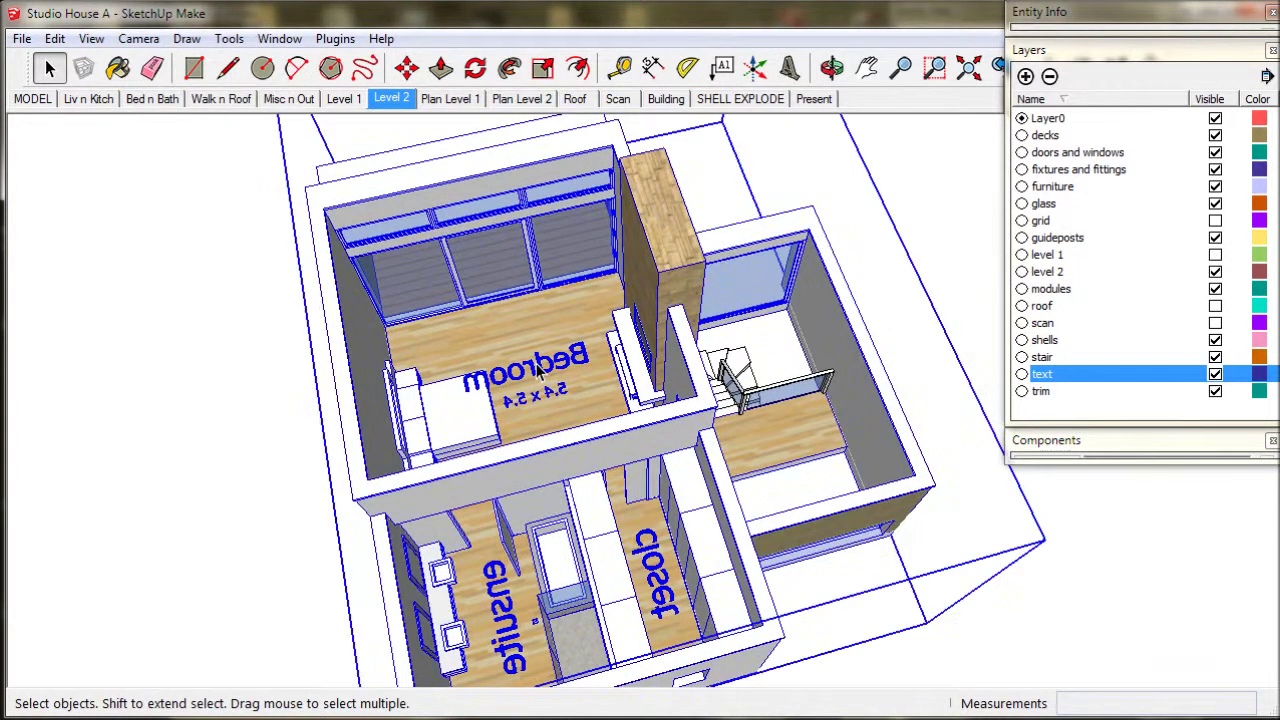
double_click(536, 363)
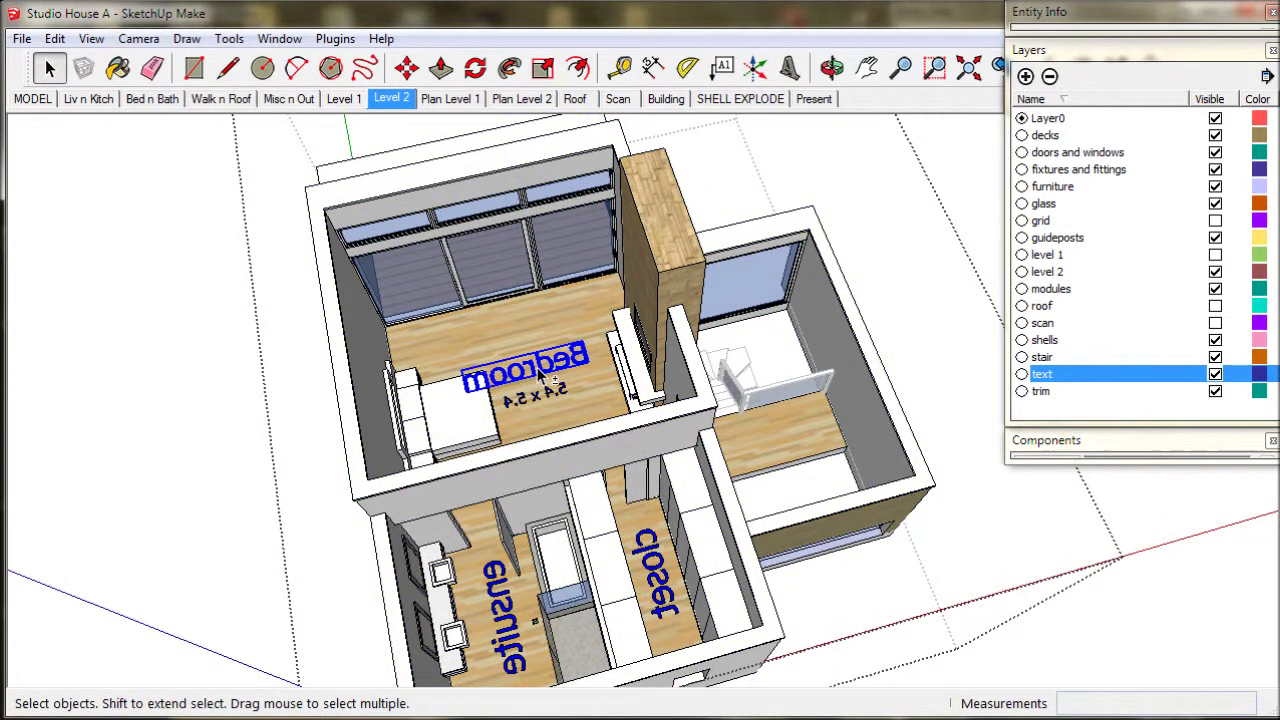
left_click(548, 396, "shift")
right_click(549, 371)
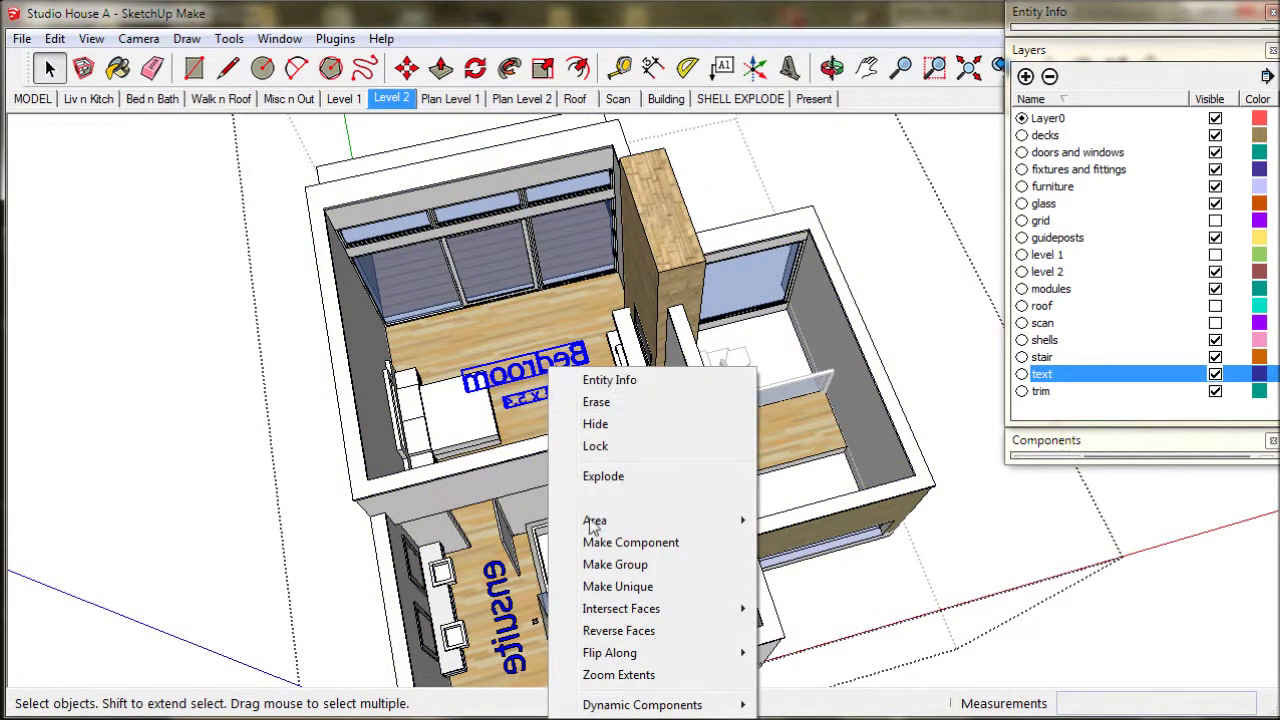
mouse_move(614, 652)
left_click(820, 652)
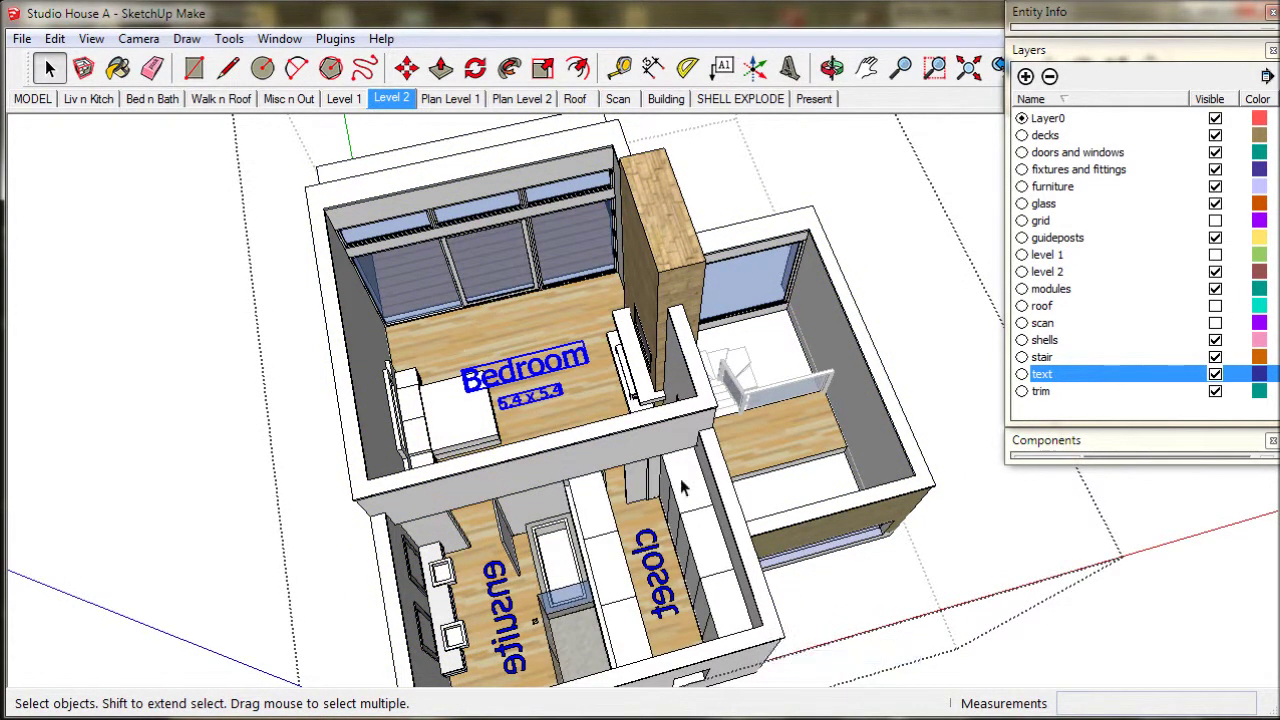
middle_click_drag(783, 662, 655, 400)
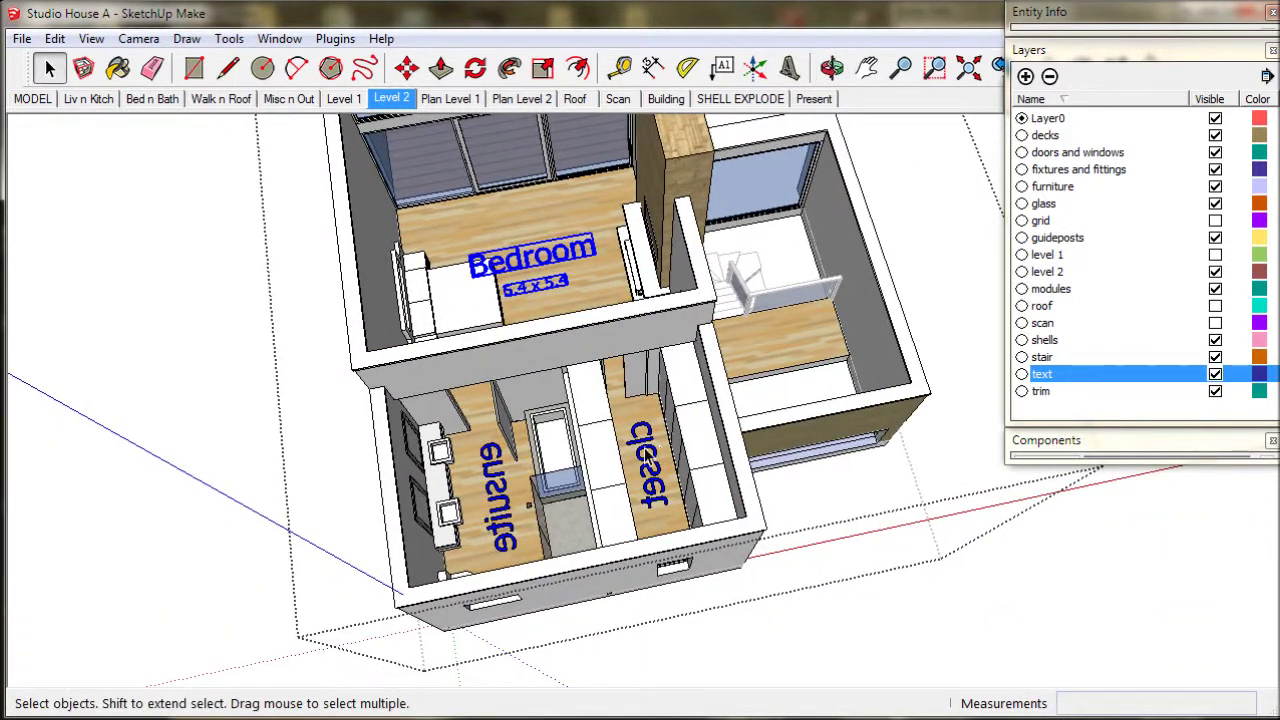
Flip the closet and ensuite labels so they read correctly, then view Level 2 from above
left_click(639, 448)
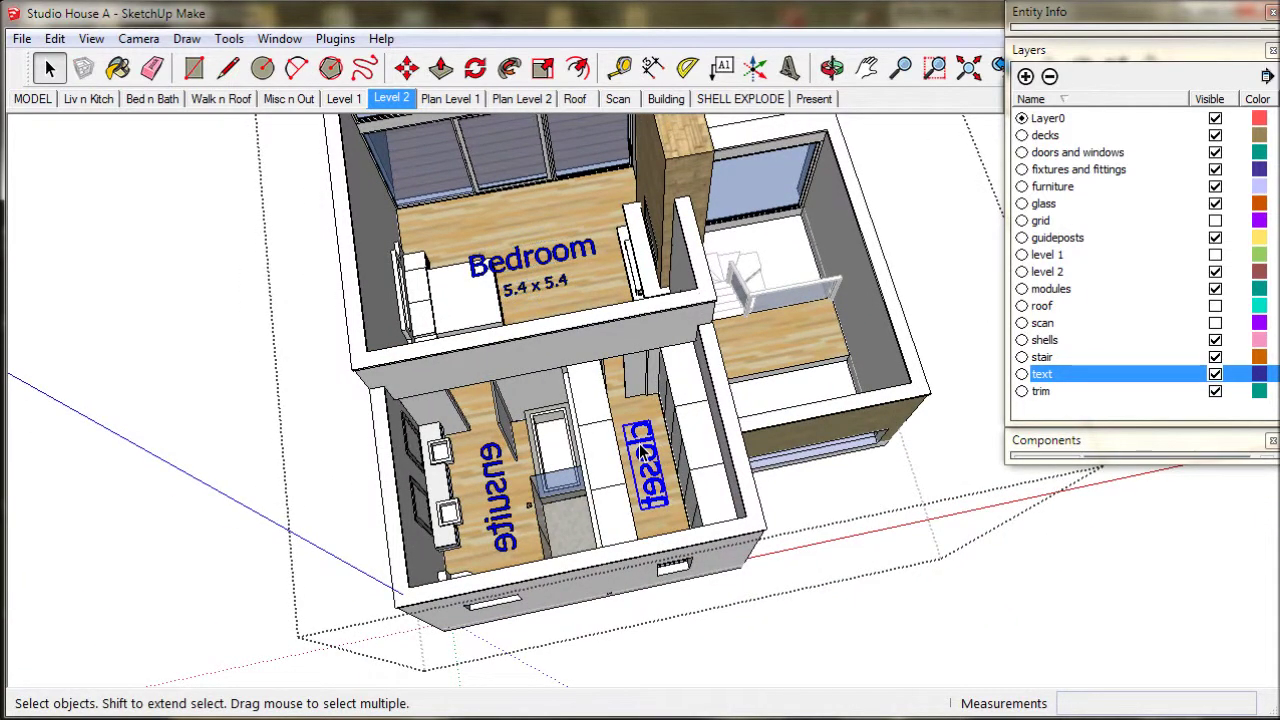
left_click(491, 482, "shift")
right_click(491, 480)
mouse_move(540, 404)
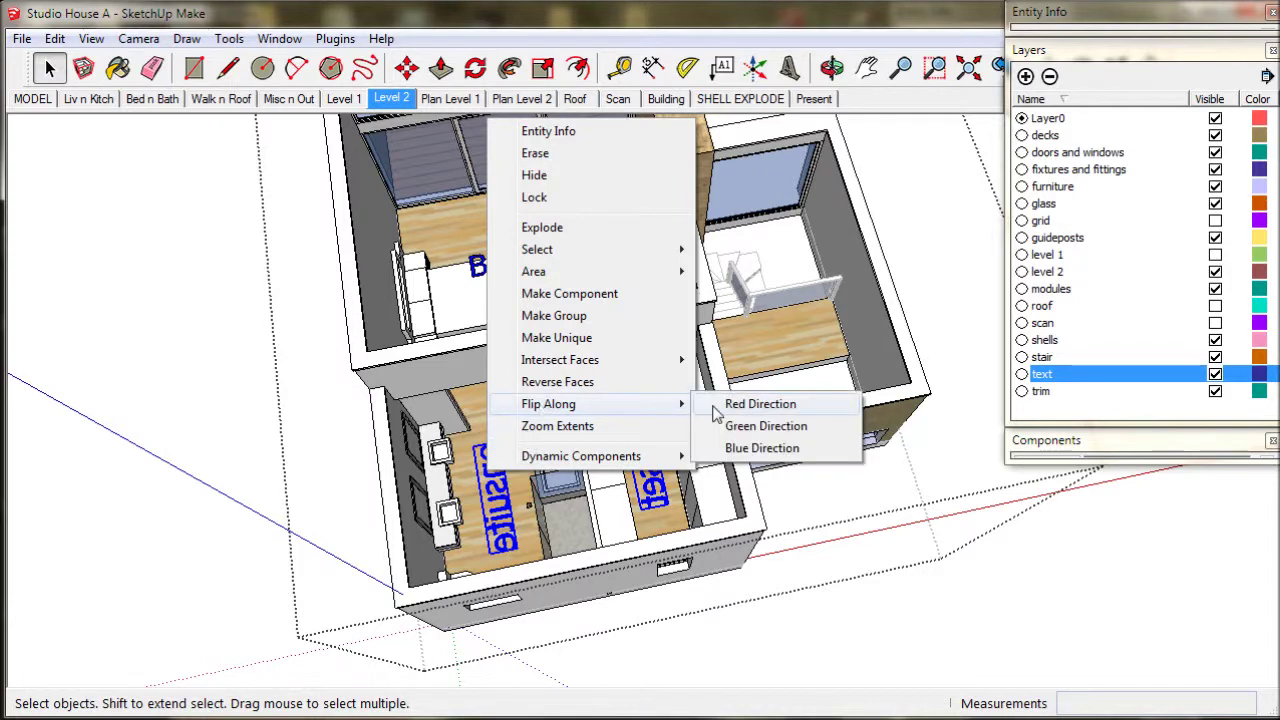
left_click(736, 428)
middle_click_drag(740, 428, 847, 372)
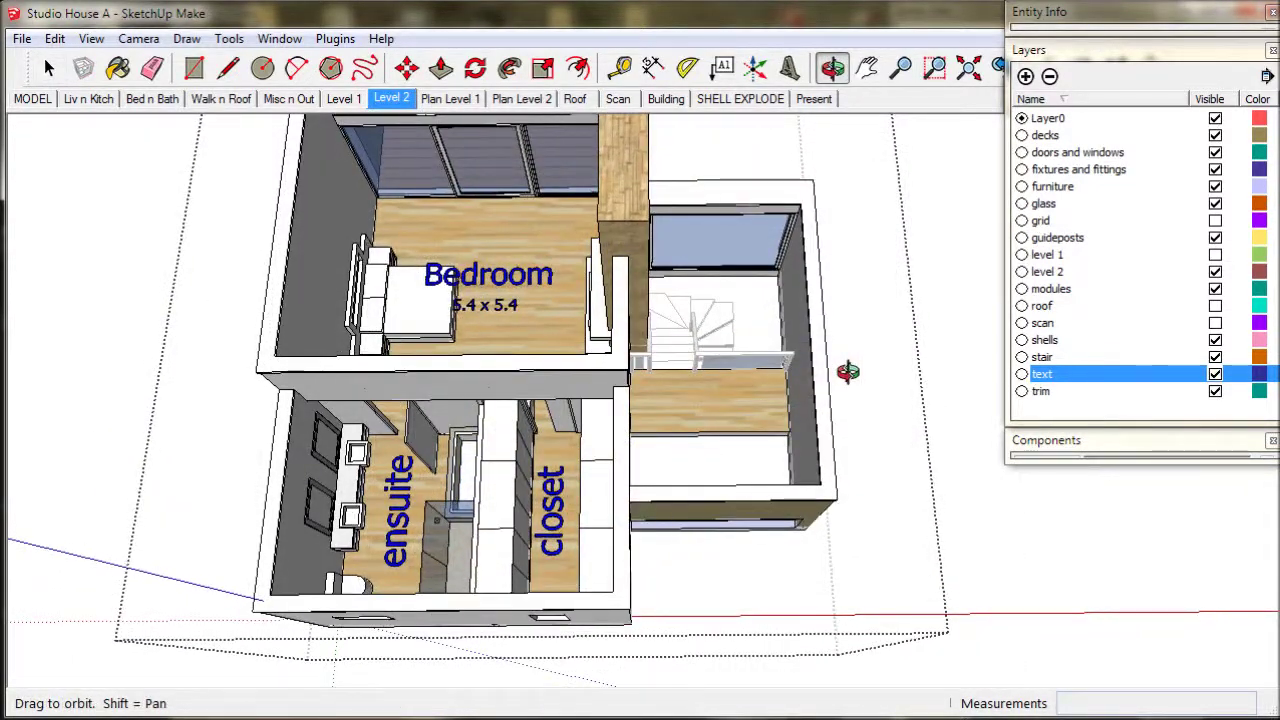
Place the text stair component from the In Model list on the Level 2 landing
key("space")
left_click(1058, 50)
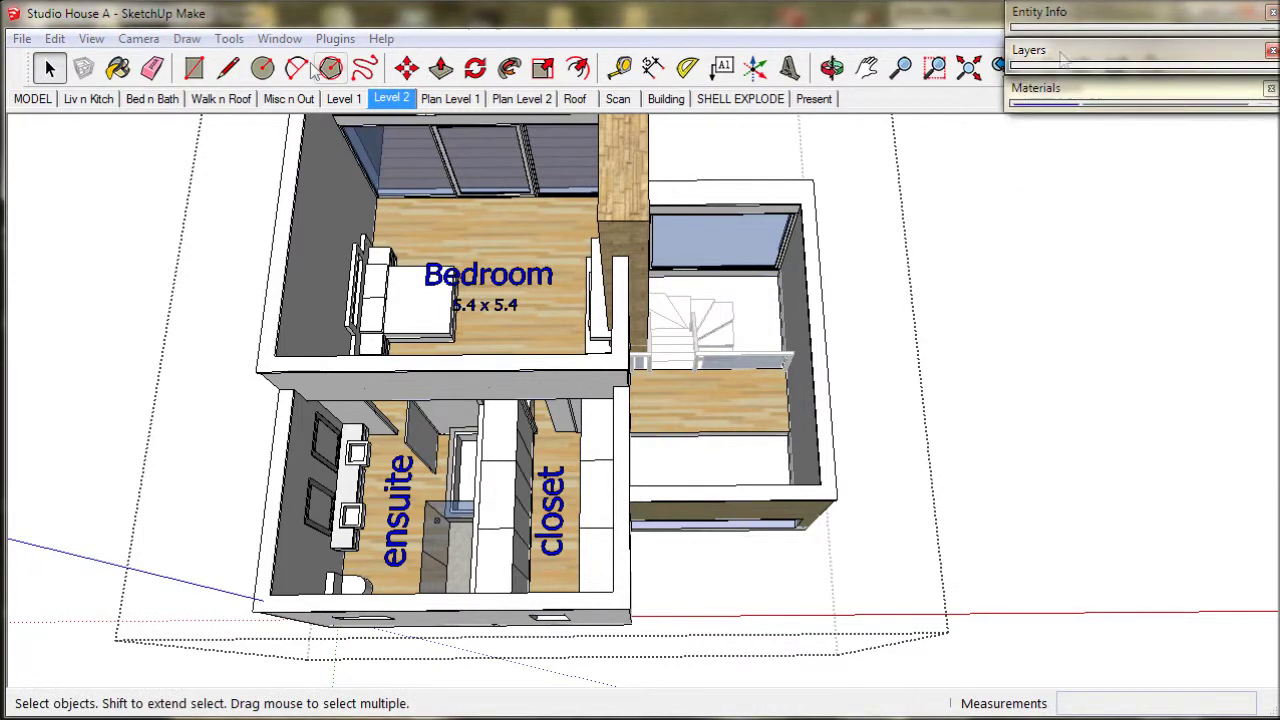
left_click(268, 42)
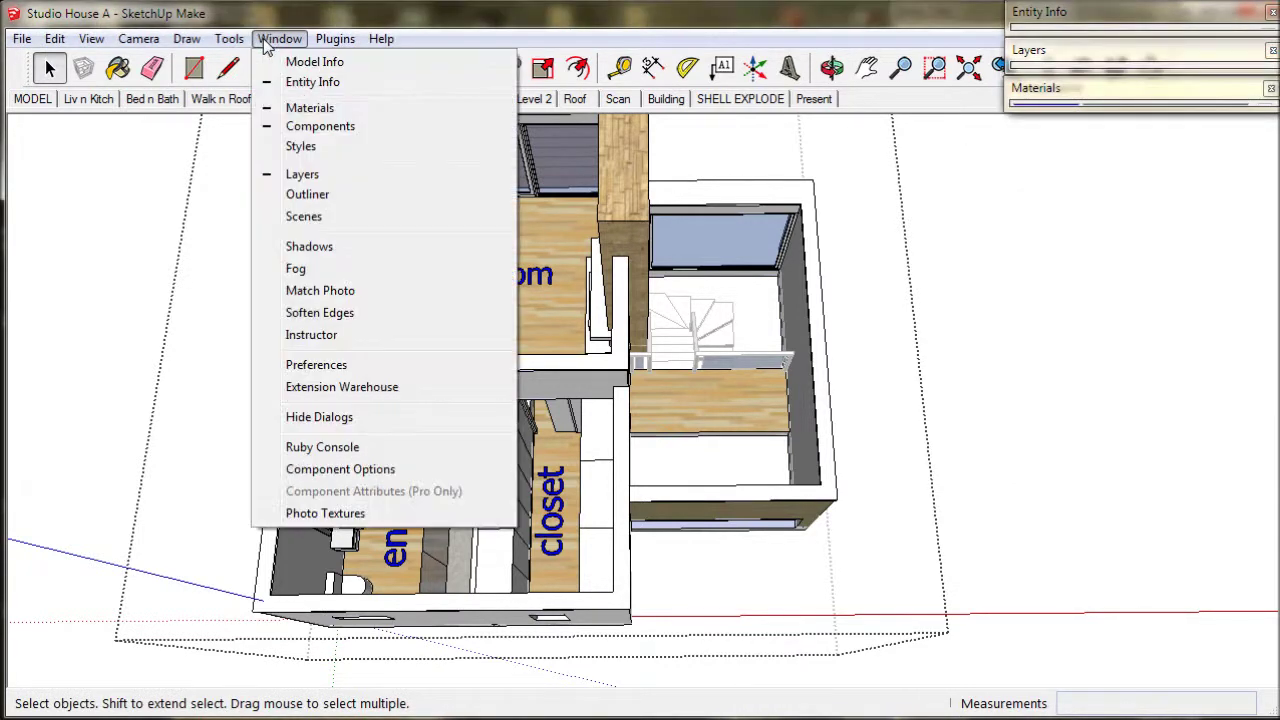
left_click(290, 127)
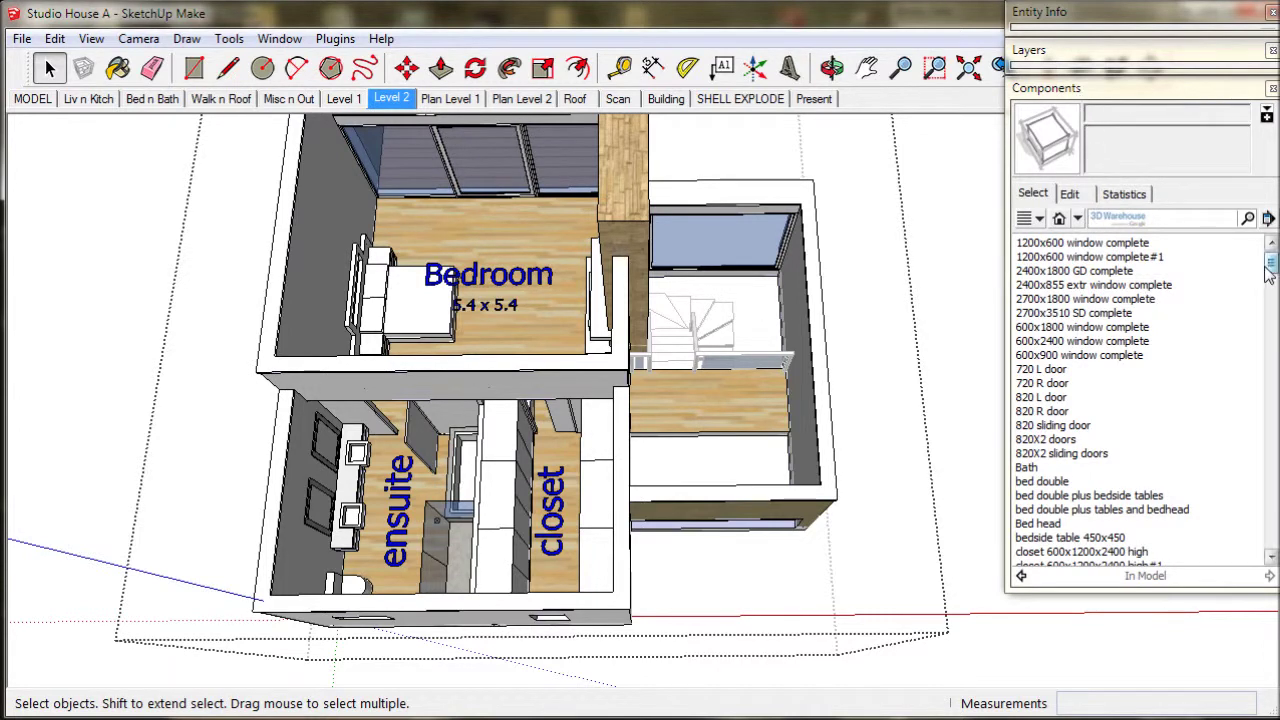
left_click_drag(1270, 265, 1272, 482)
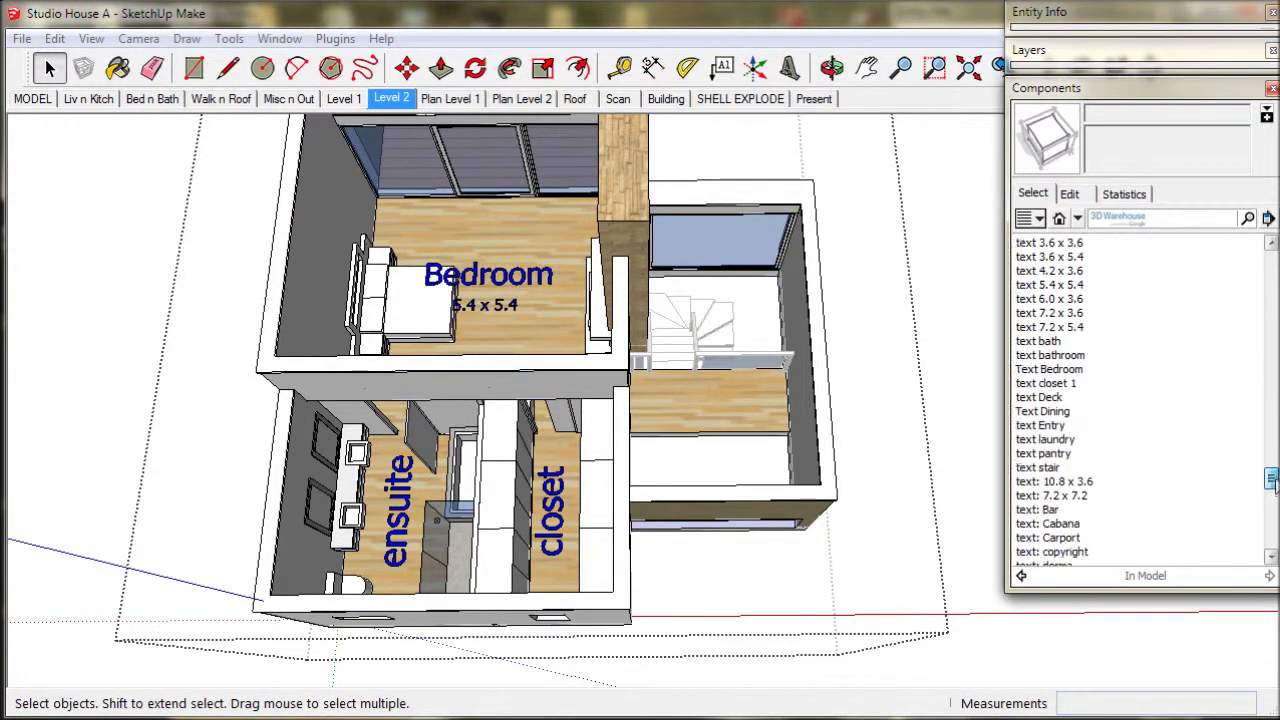
left_click(1045, 470)
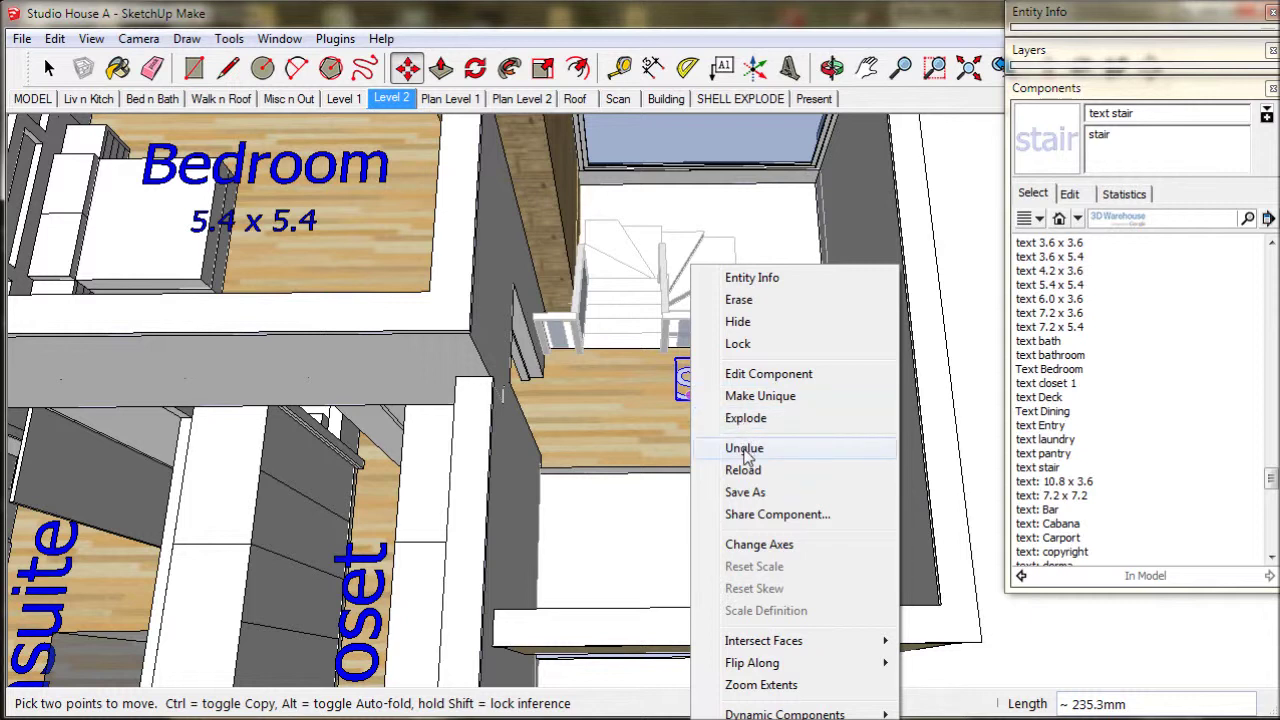
Unglue the stair label and raise it 1200 mm above the landing railing
left_click(744, 449)
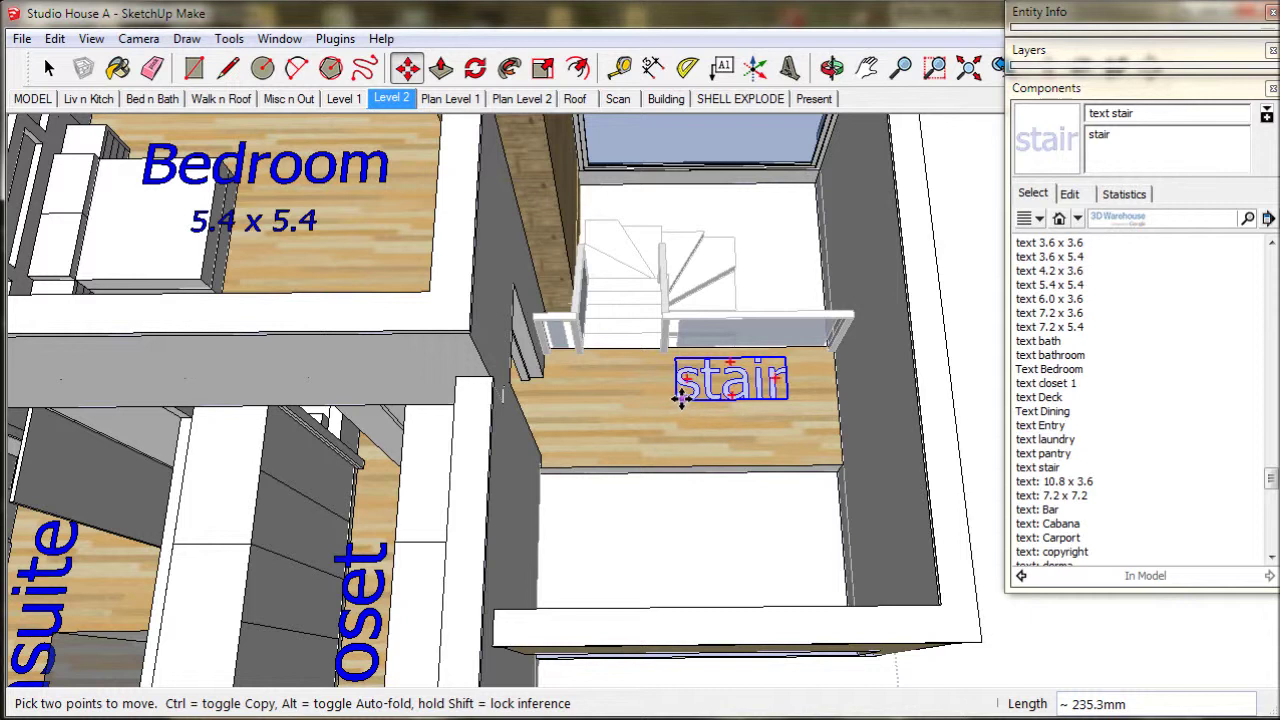
key("Escape")
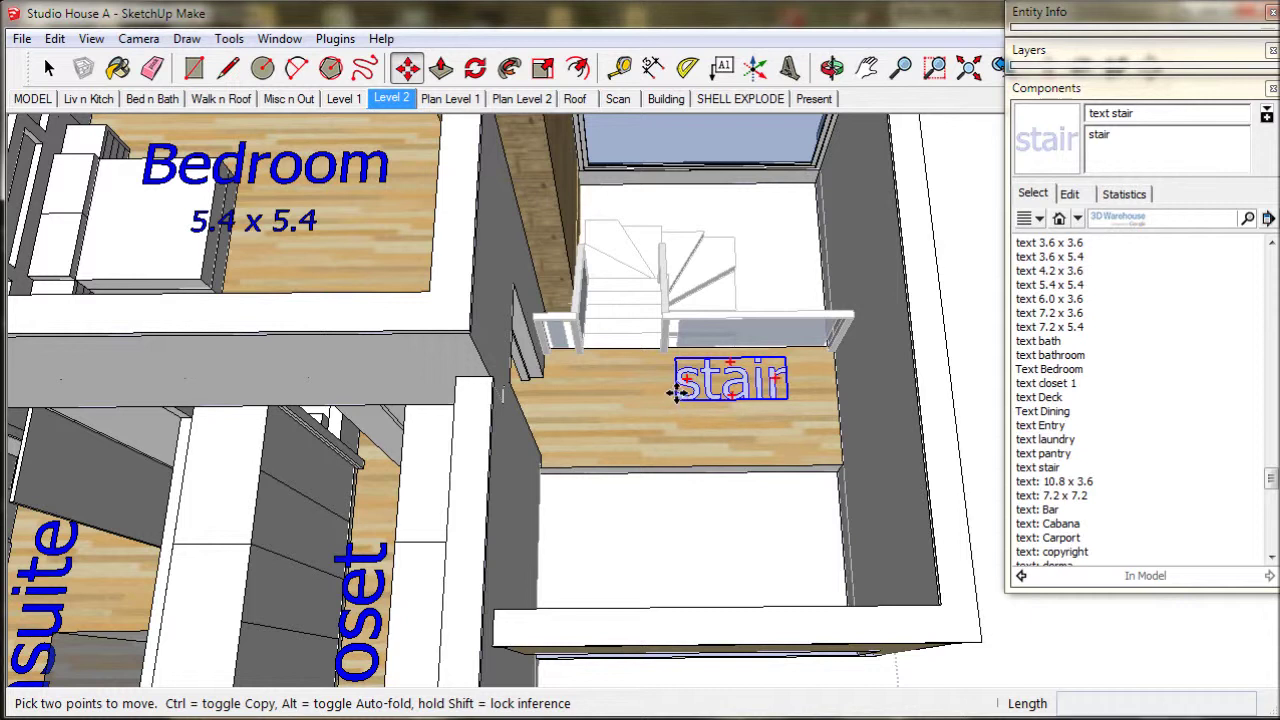
left_click(678, 392)
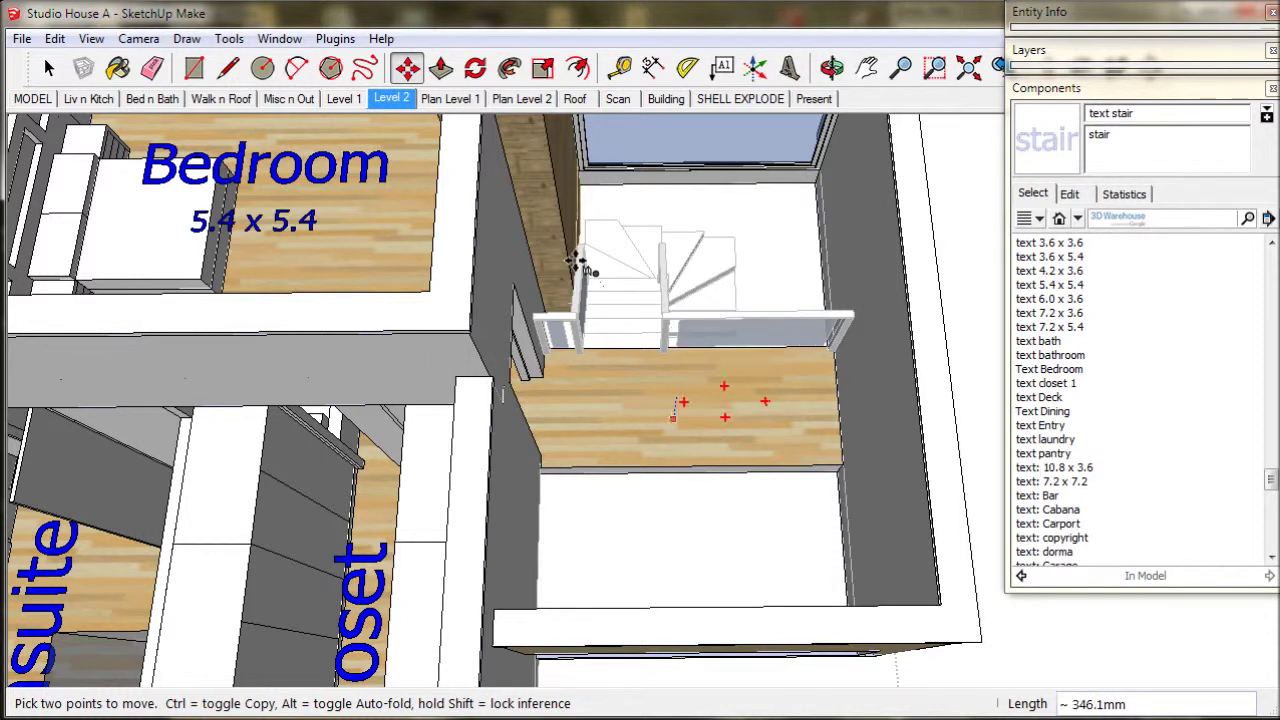
type("1200")
key("Return")
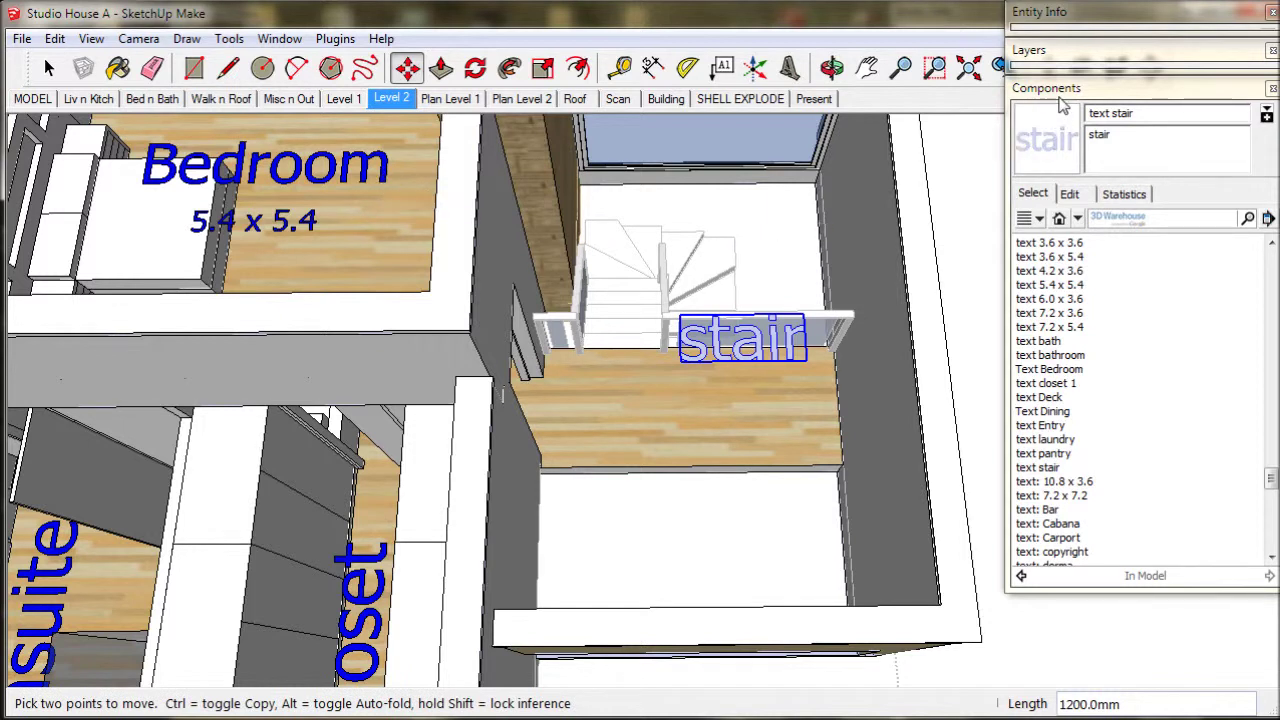
left_click(1062, 89)
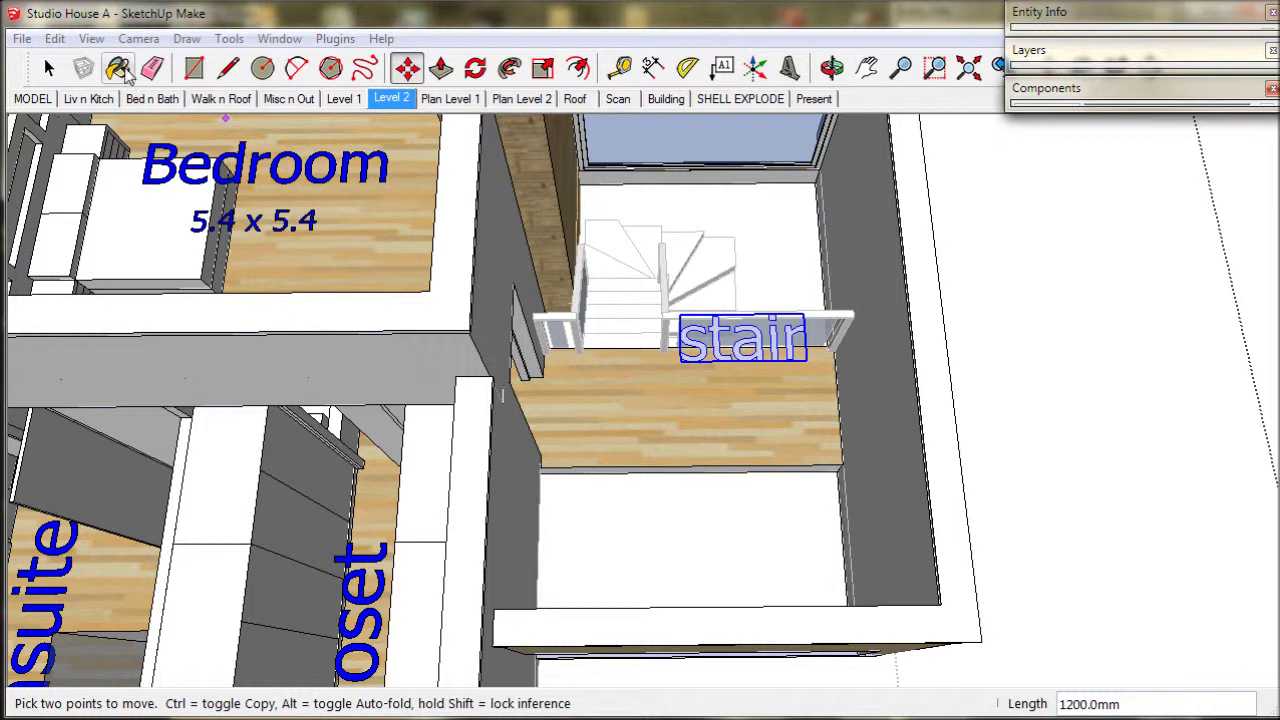
Sample the stair label's medium blue with the Materials eyedropper
left_click(118, 68)
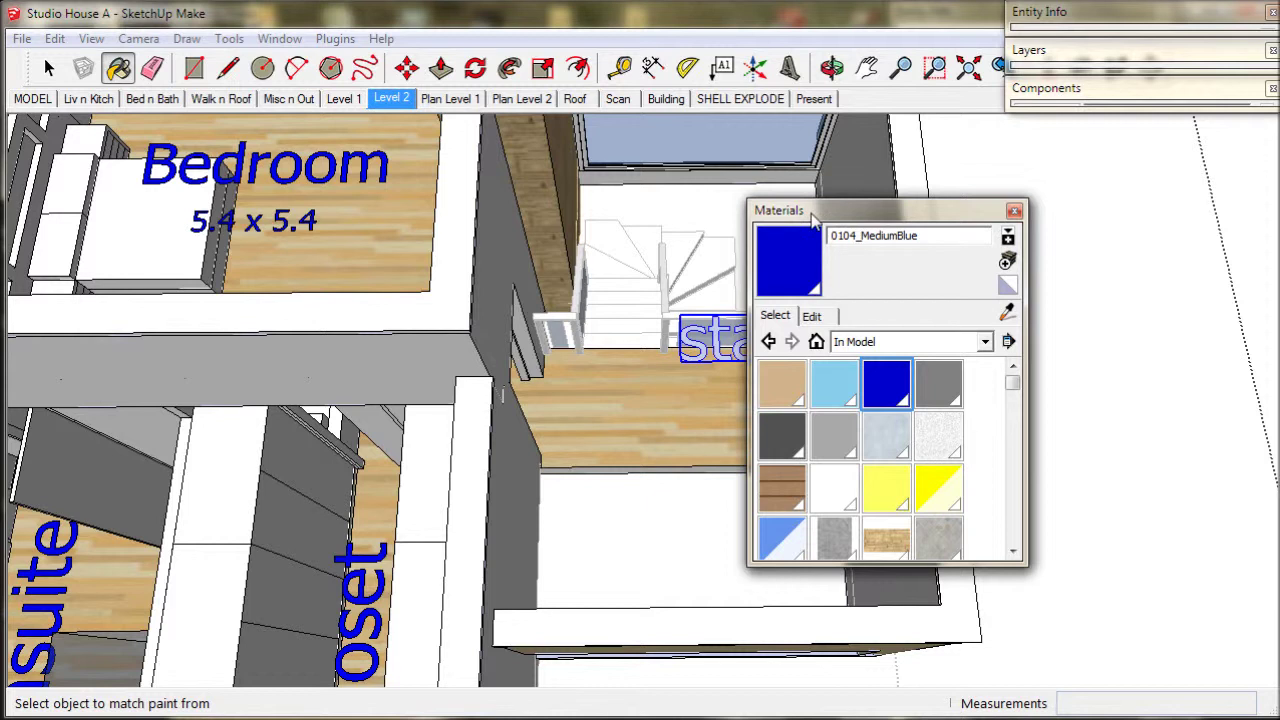
left_click_drag(820, 212, 1090, 135)
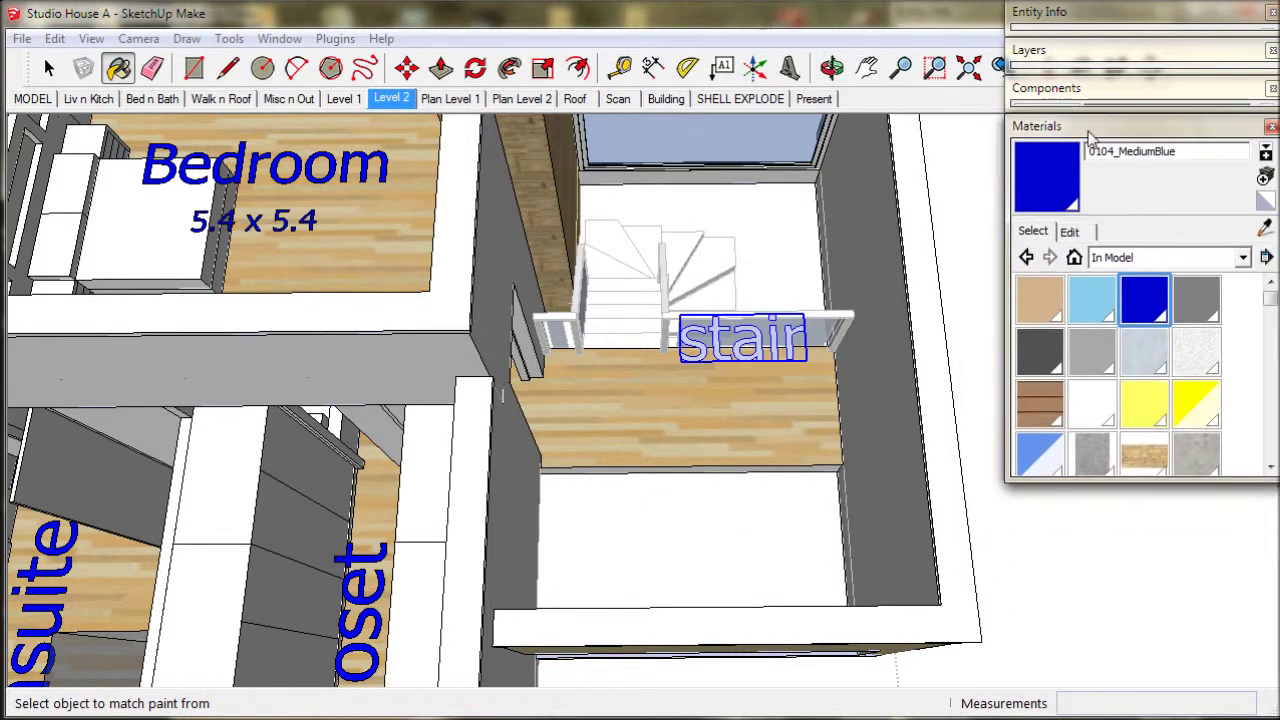
left_click(1265, 229)
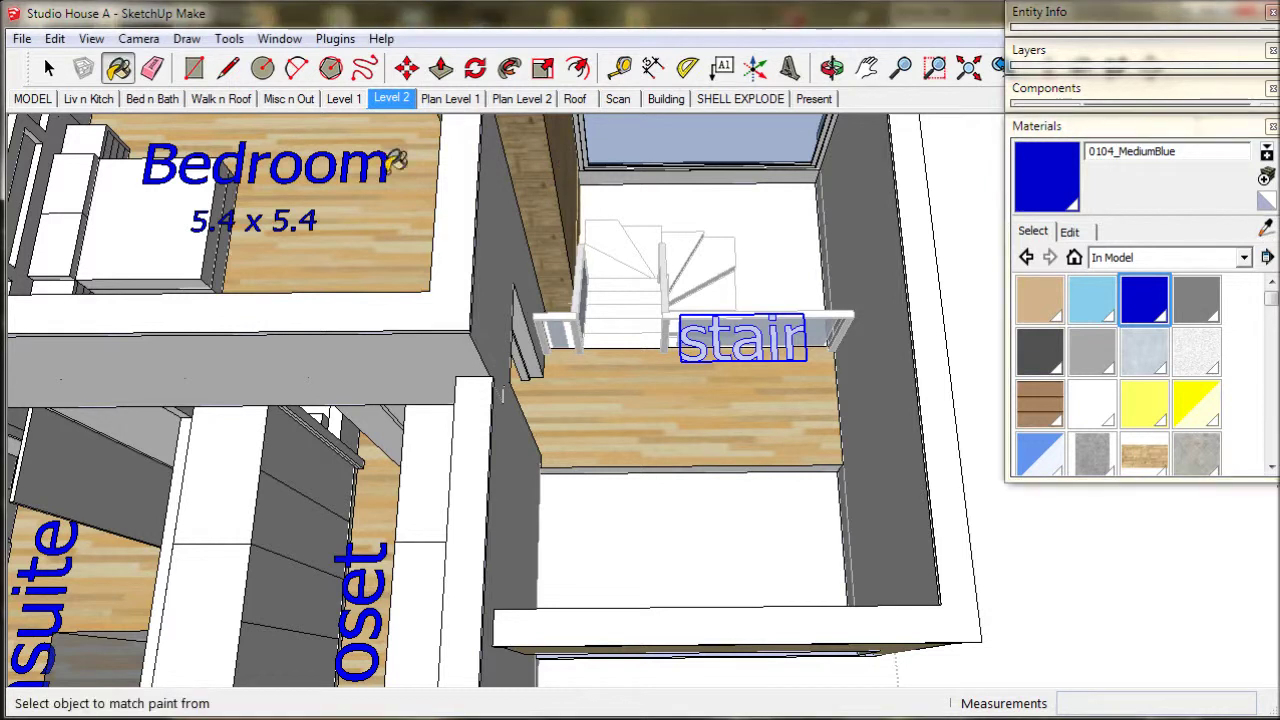
left_click(688, 322)
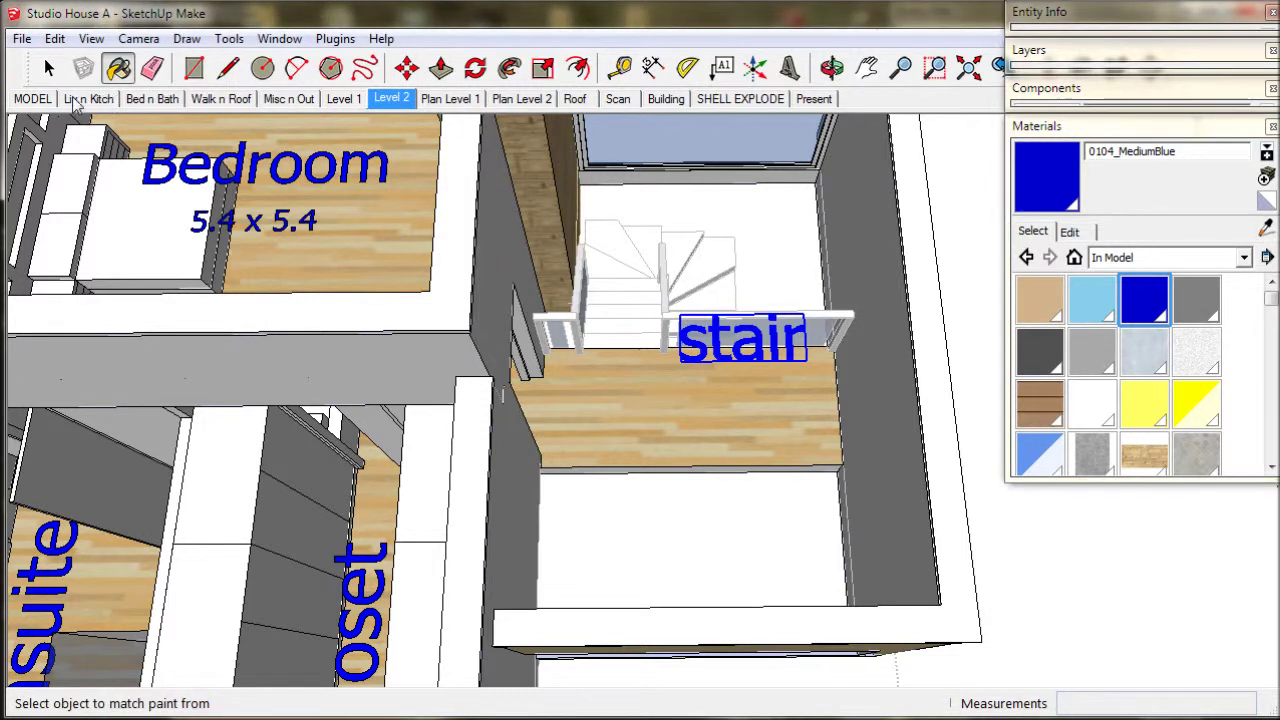
left_click(48, 67)
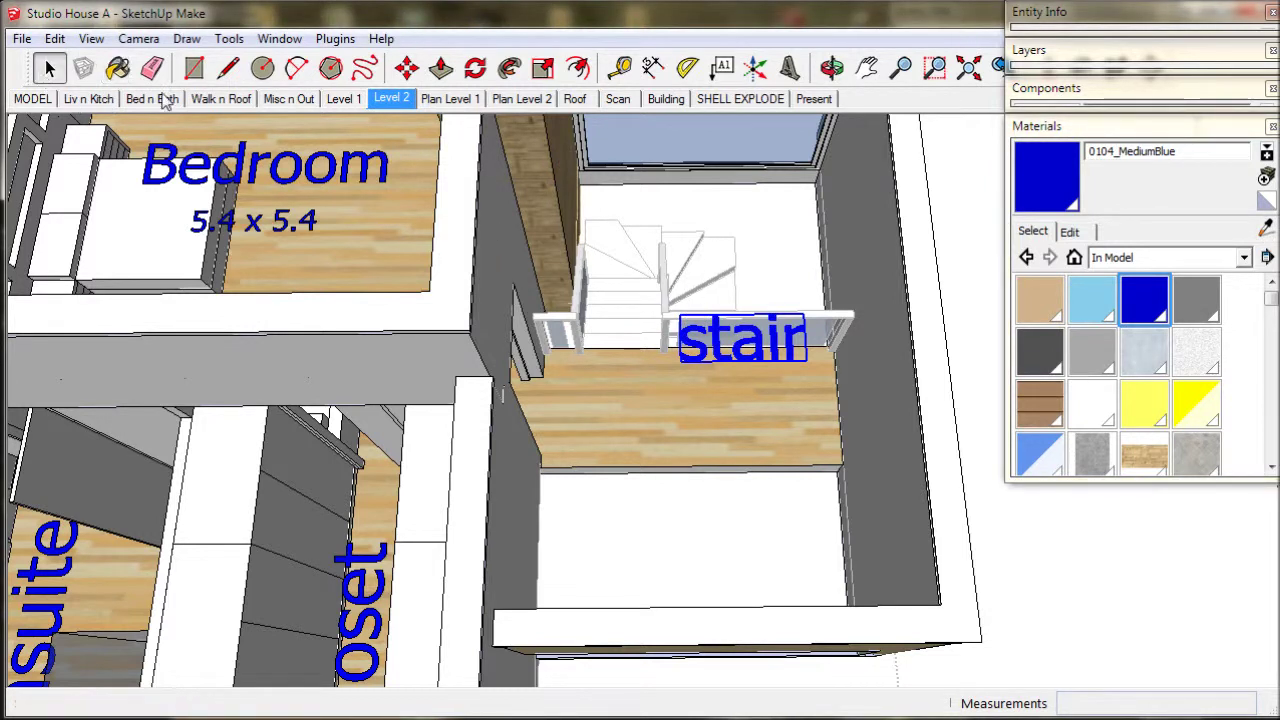
Switch off the stair label's shadows and assign it to the text layer in Entity Info
left_click(1079, 20)
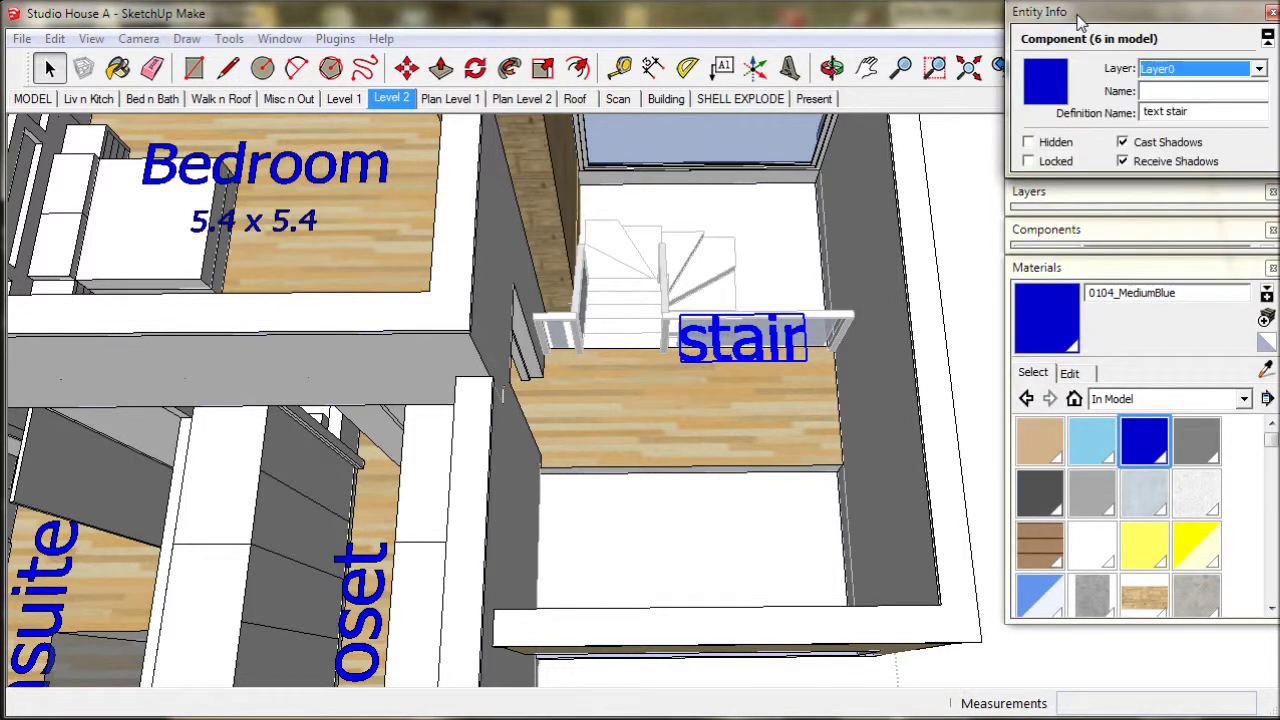
left_click(1122, 142)
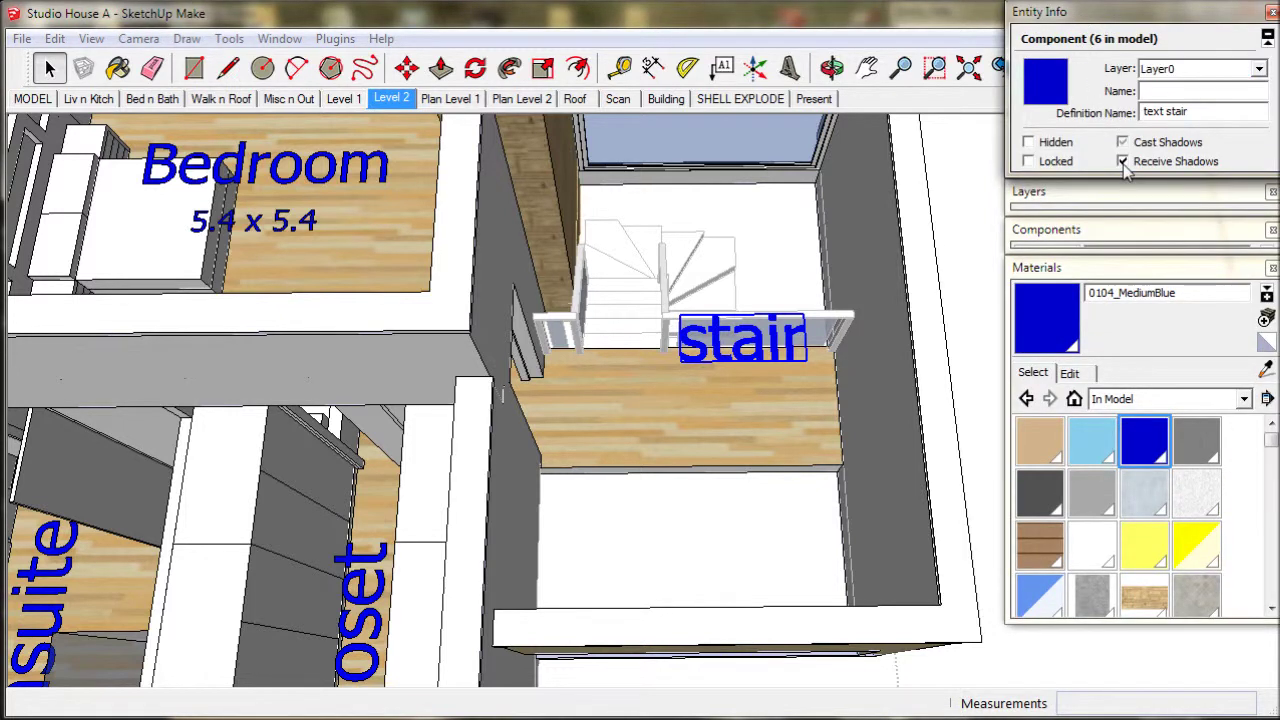
left_click(1261, 76)
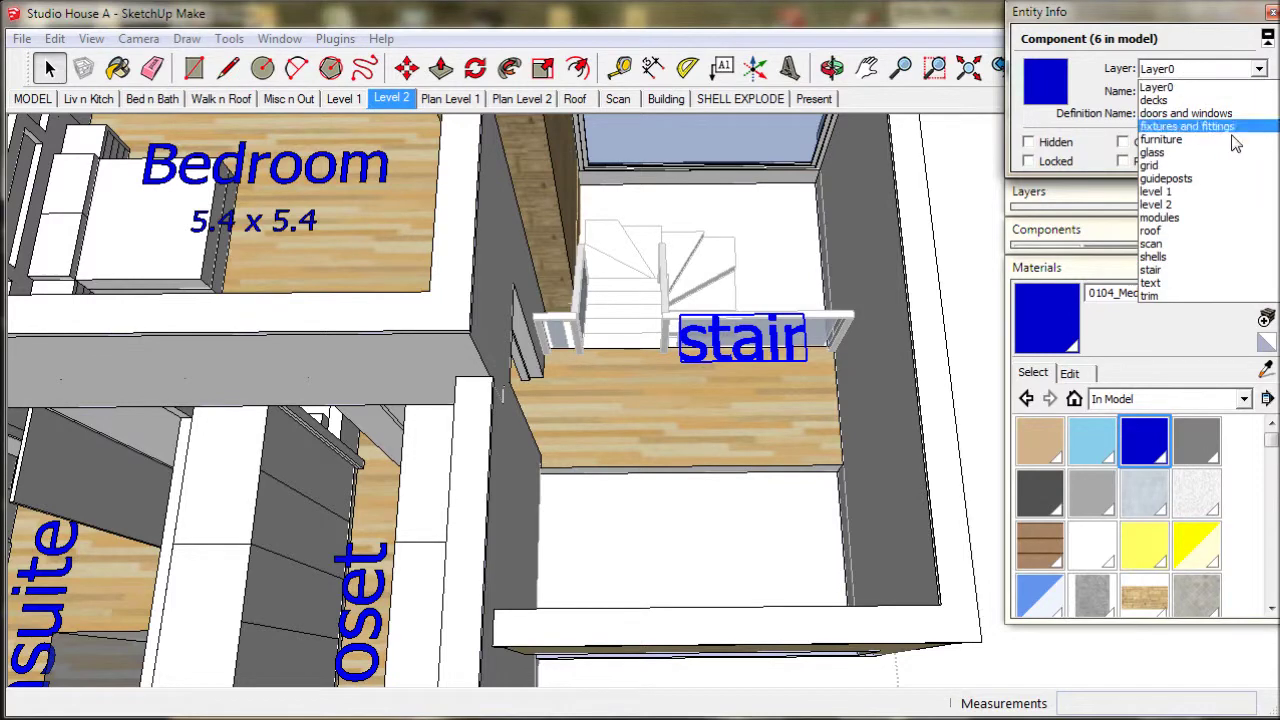
left_click(1180, 281)
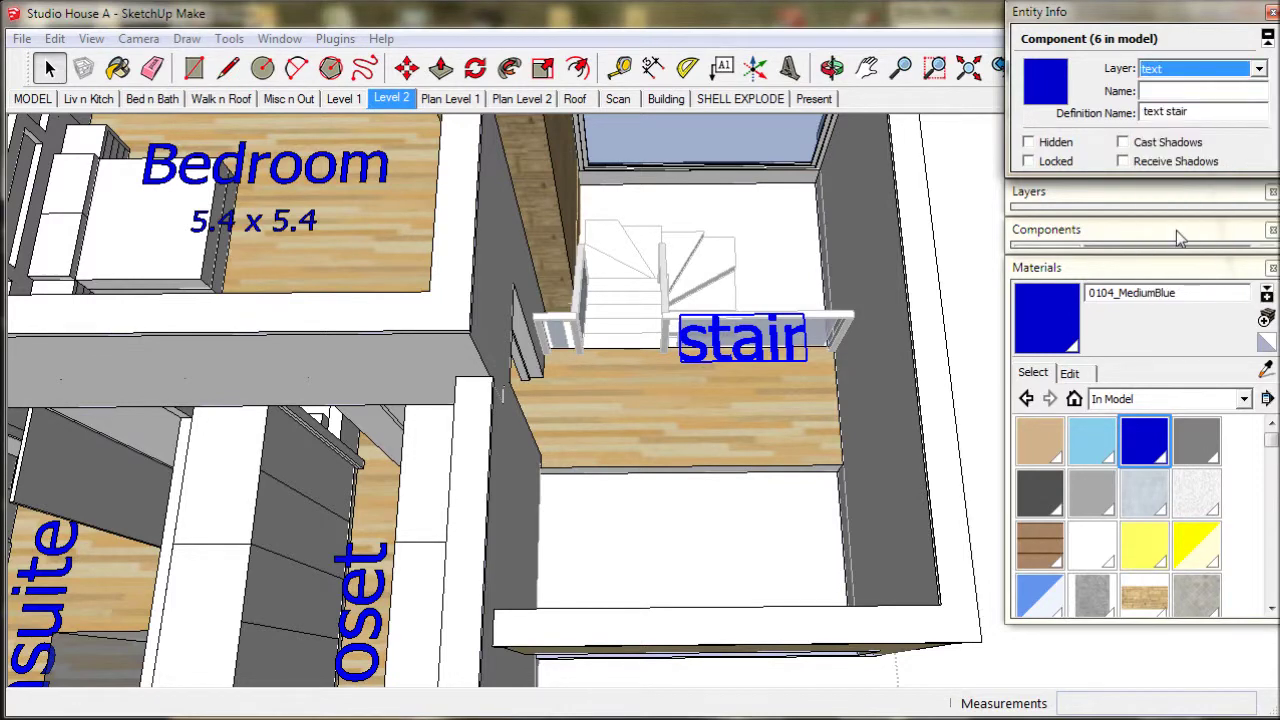
left_click(1188, 14)
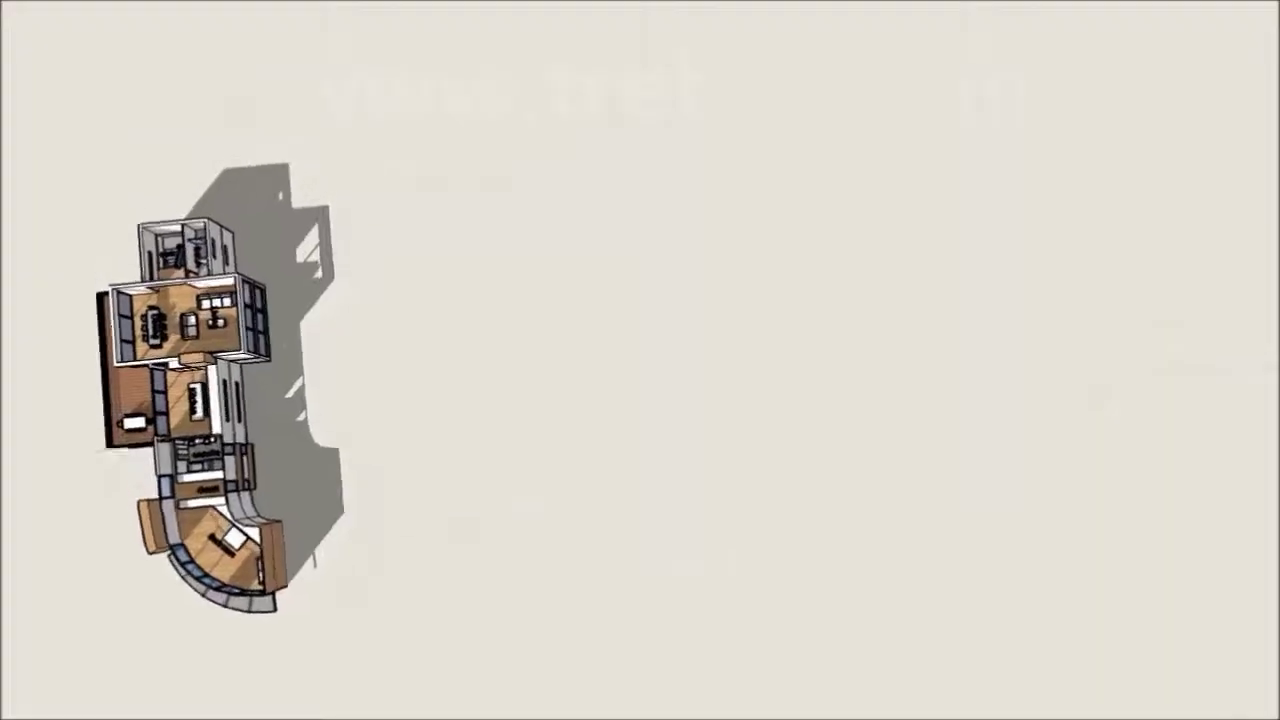